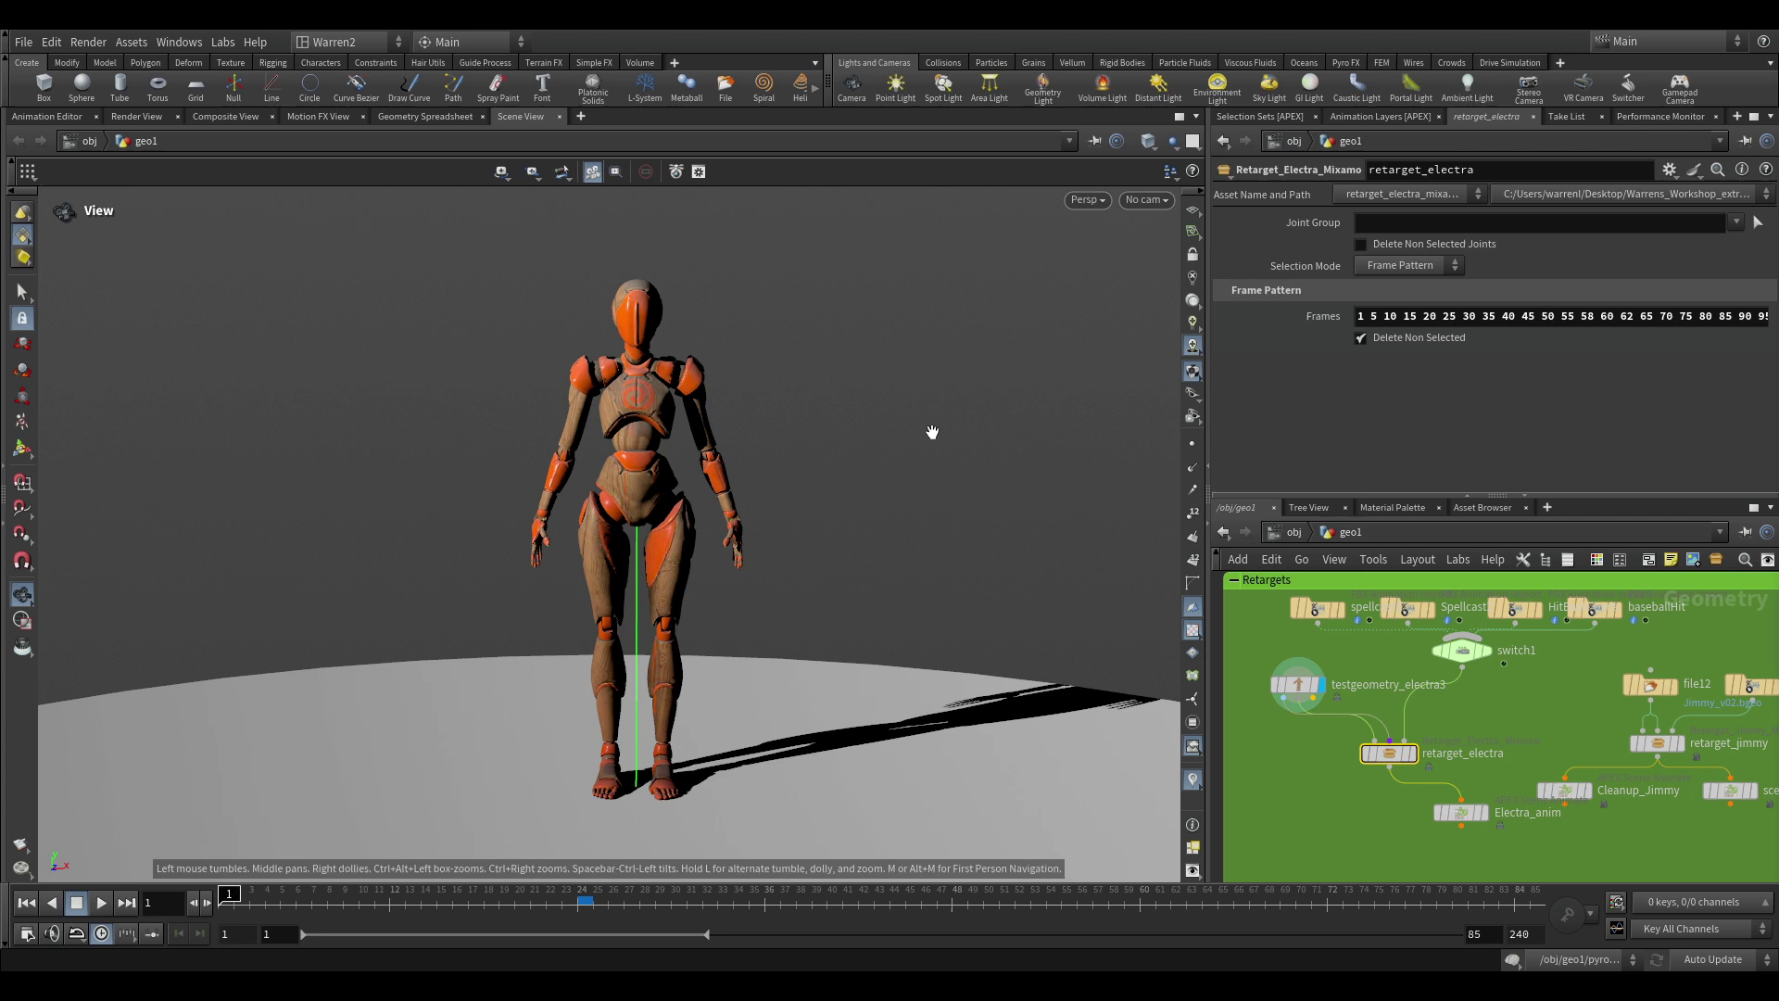
Scrub the animation to frame 6, then back to frame 1.
click(297, 892)
drag(297, 892, 228, 894)
Display the switch1 skeleton and preview the spellcast1 clip at Select Input 0.
click(1488, 650)
click(1462, 650)
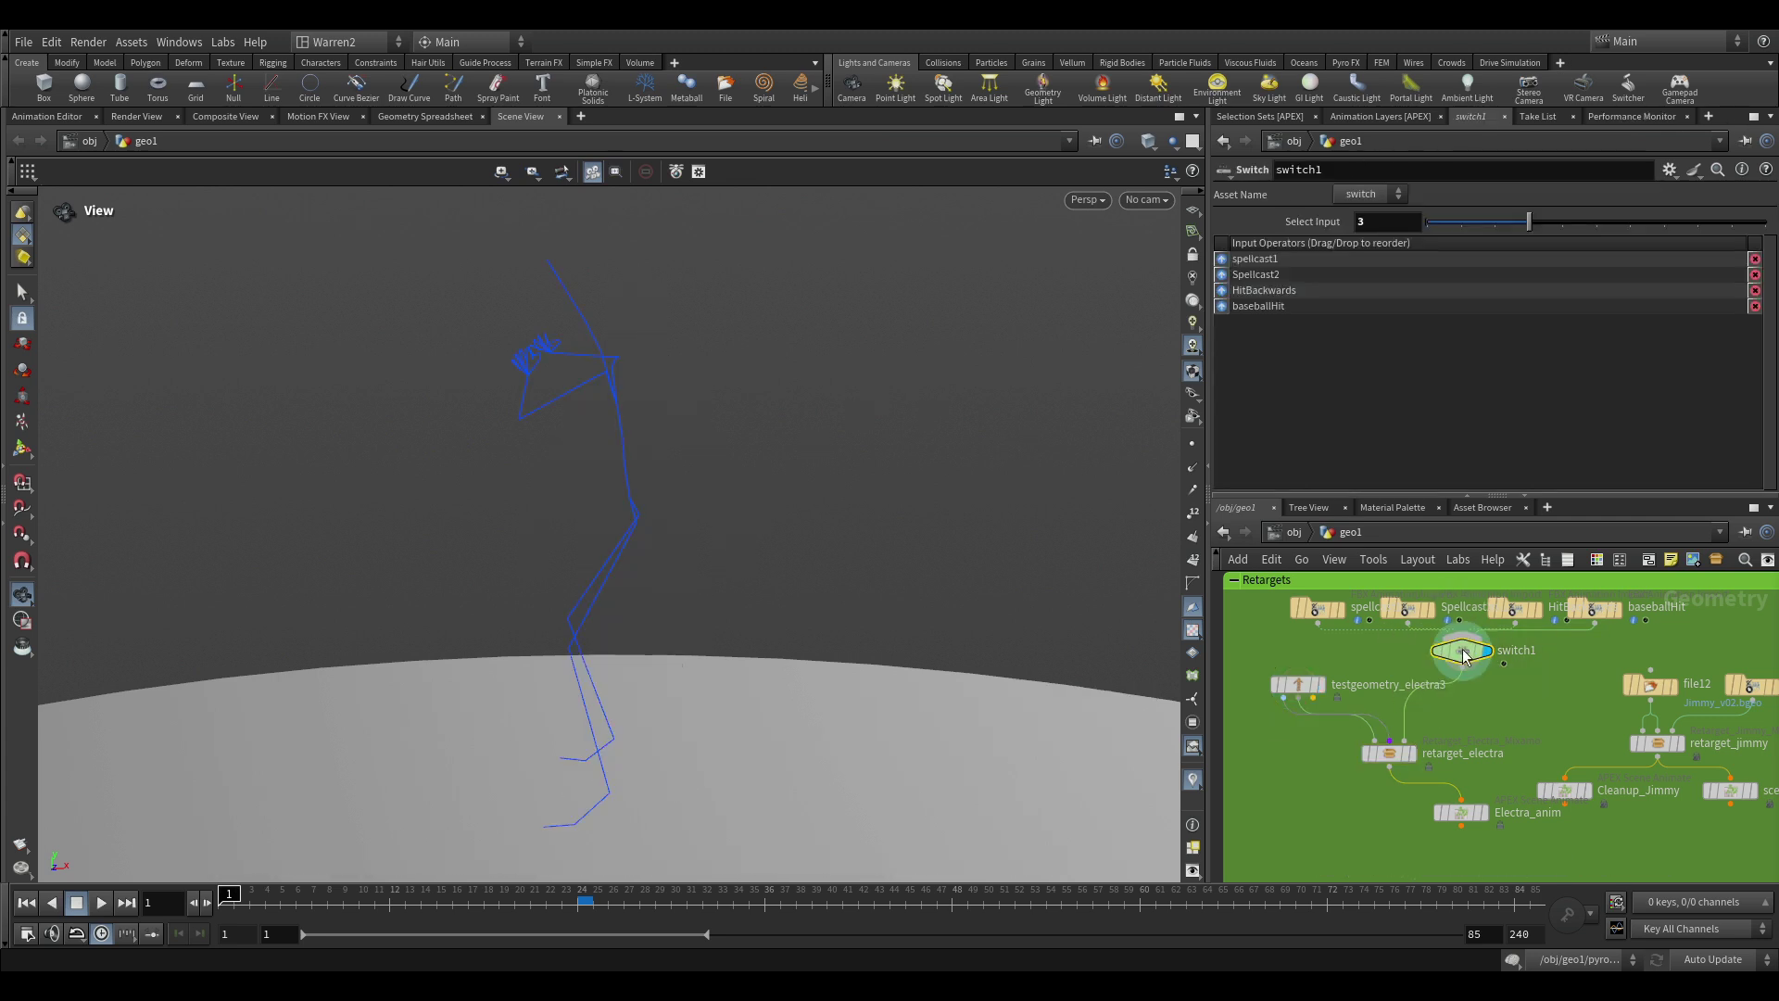
drag(1459, 227, 1380, 221)
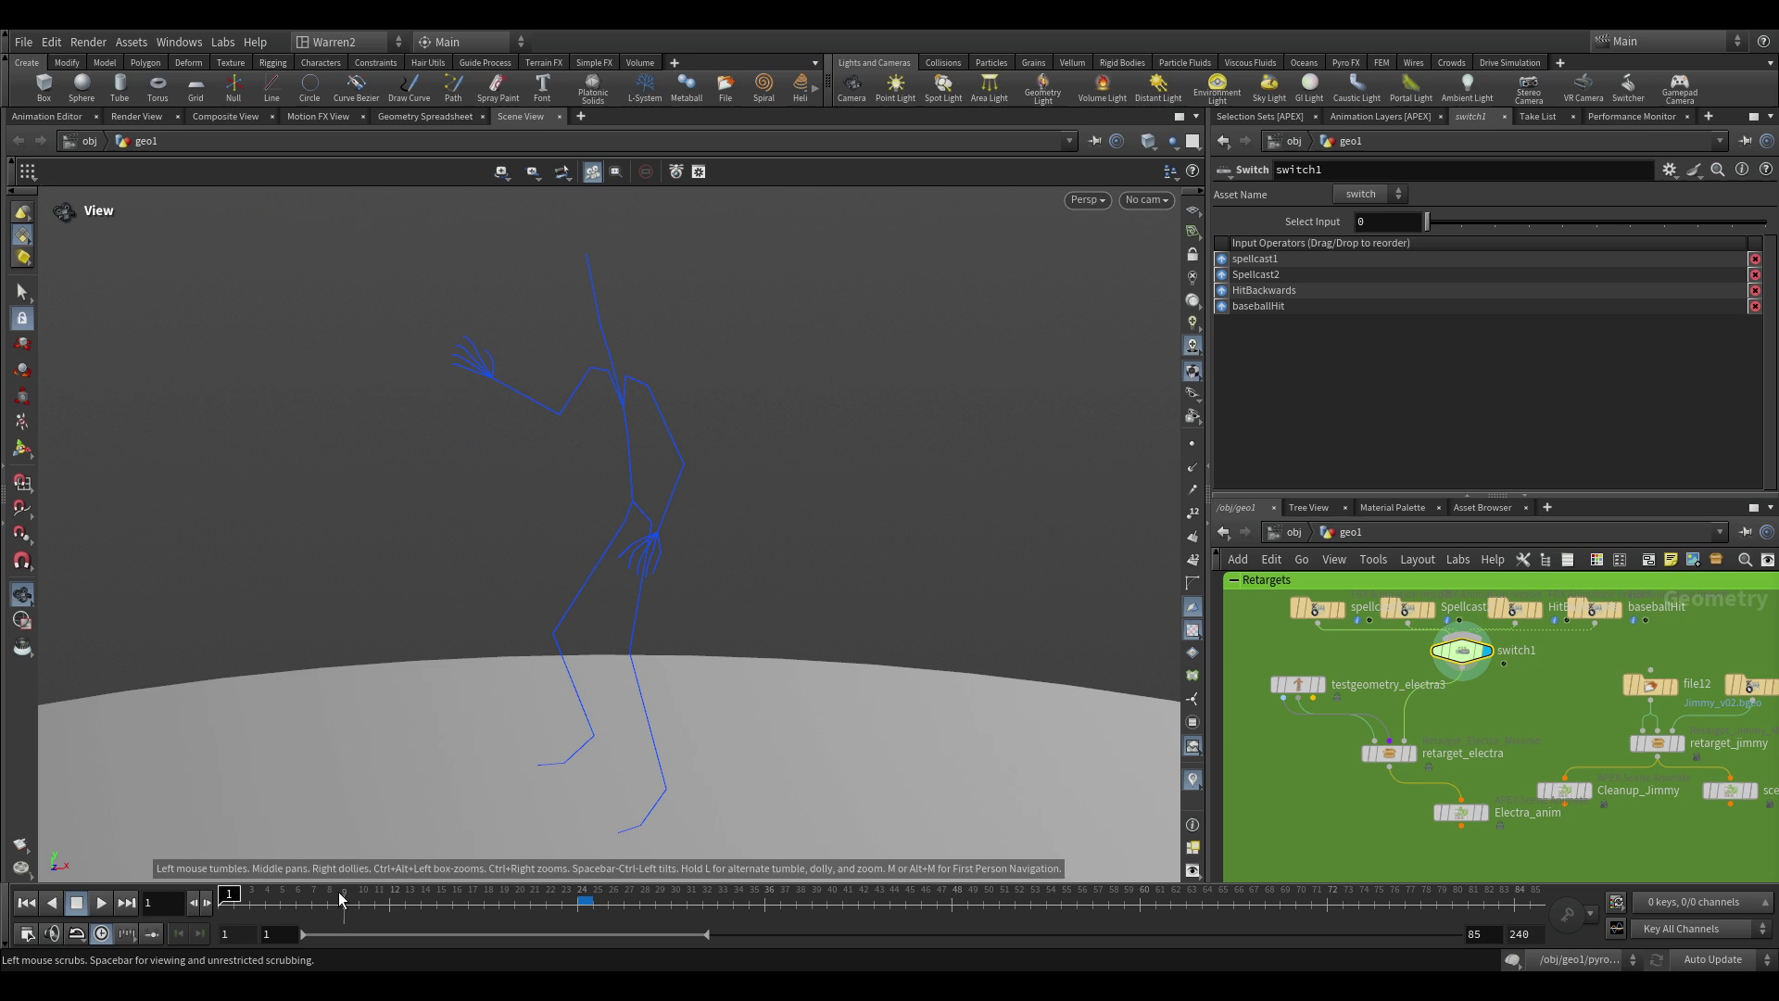
click(276, 901)
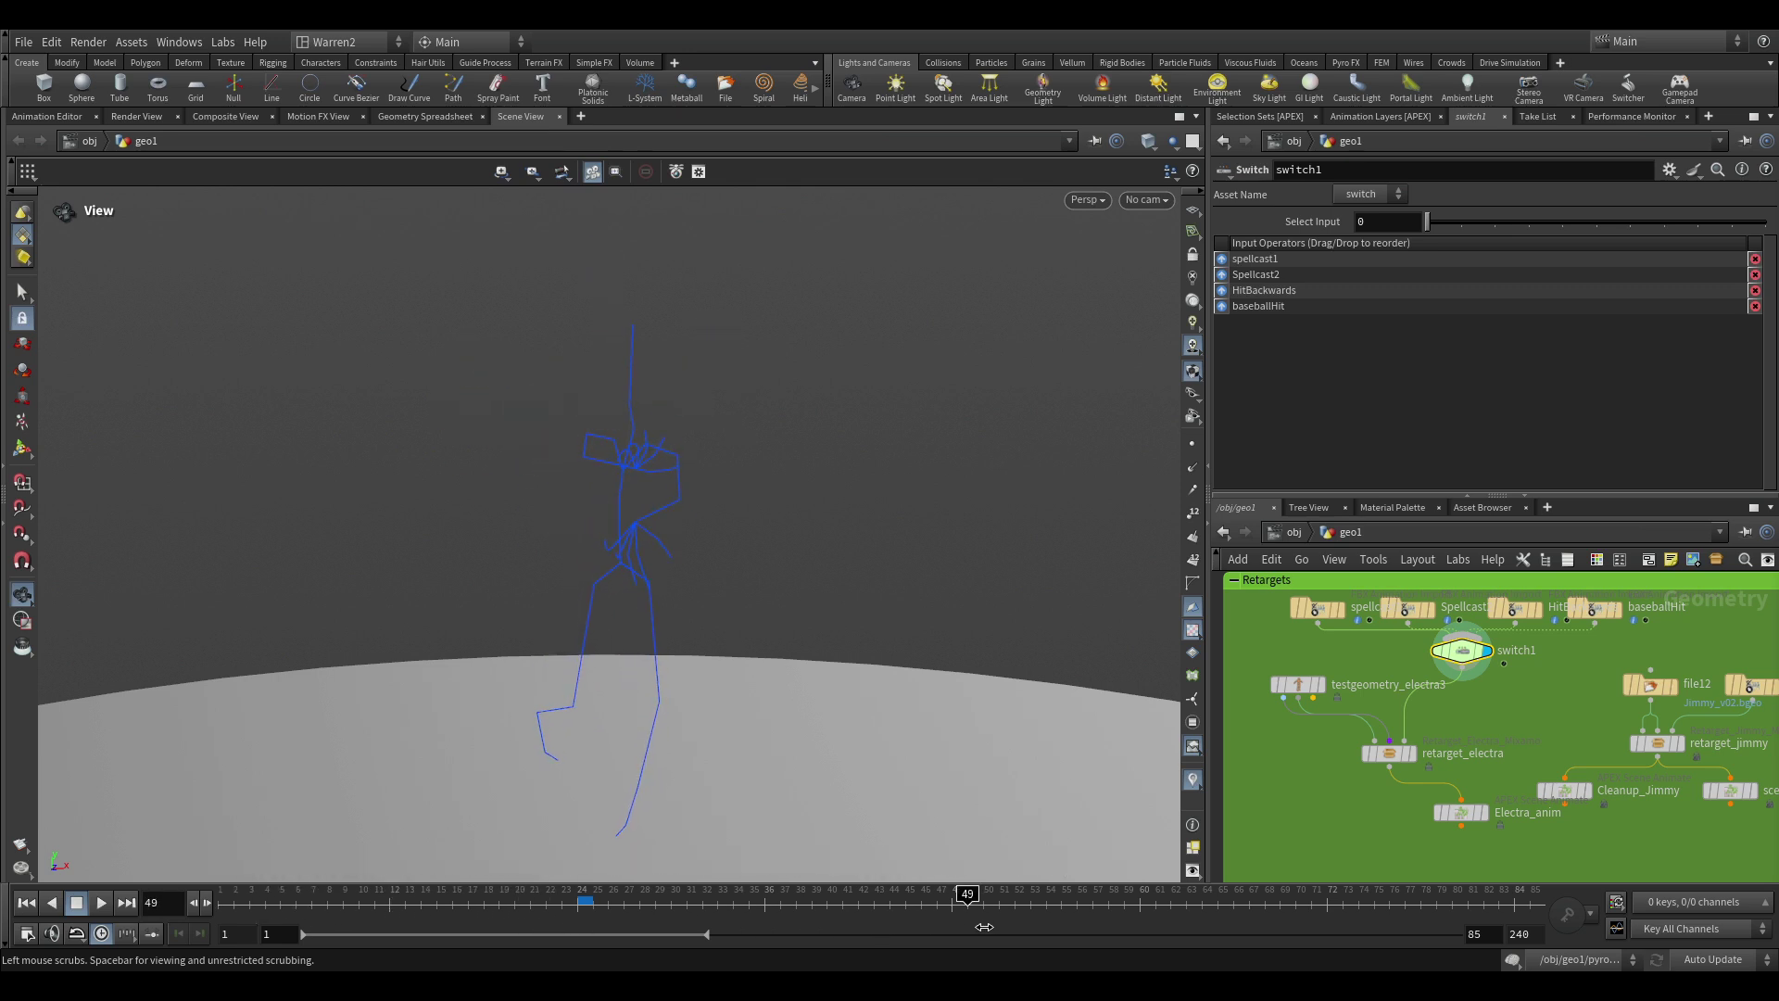
Cycle through Spellcast2, HitBackwards and baseballHit, play them, then return to spellcast1.
click(1464, 223)
click(1495, 222)
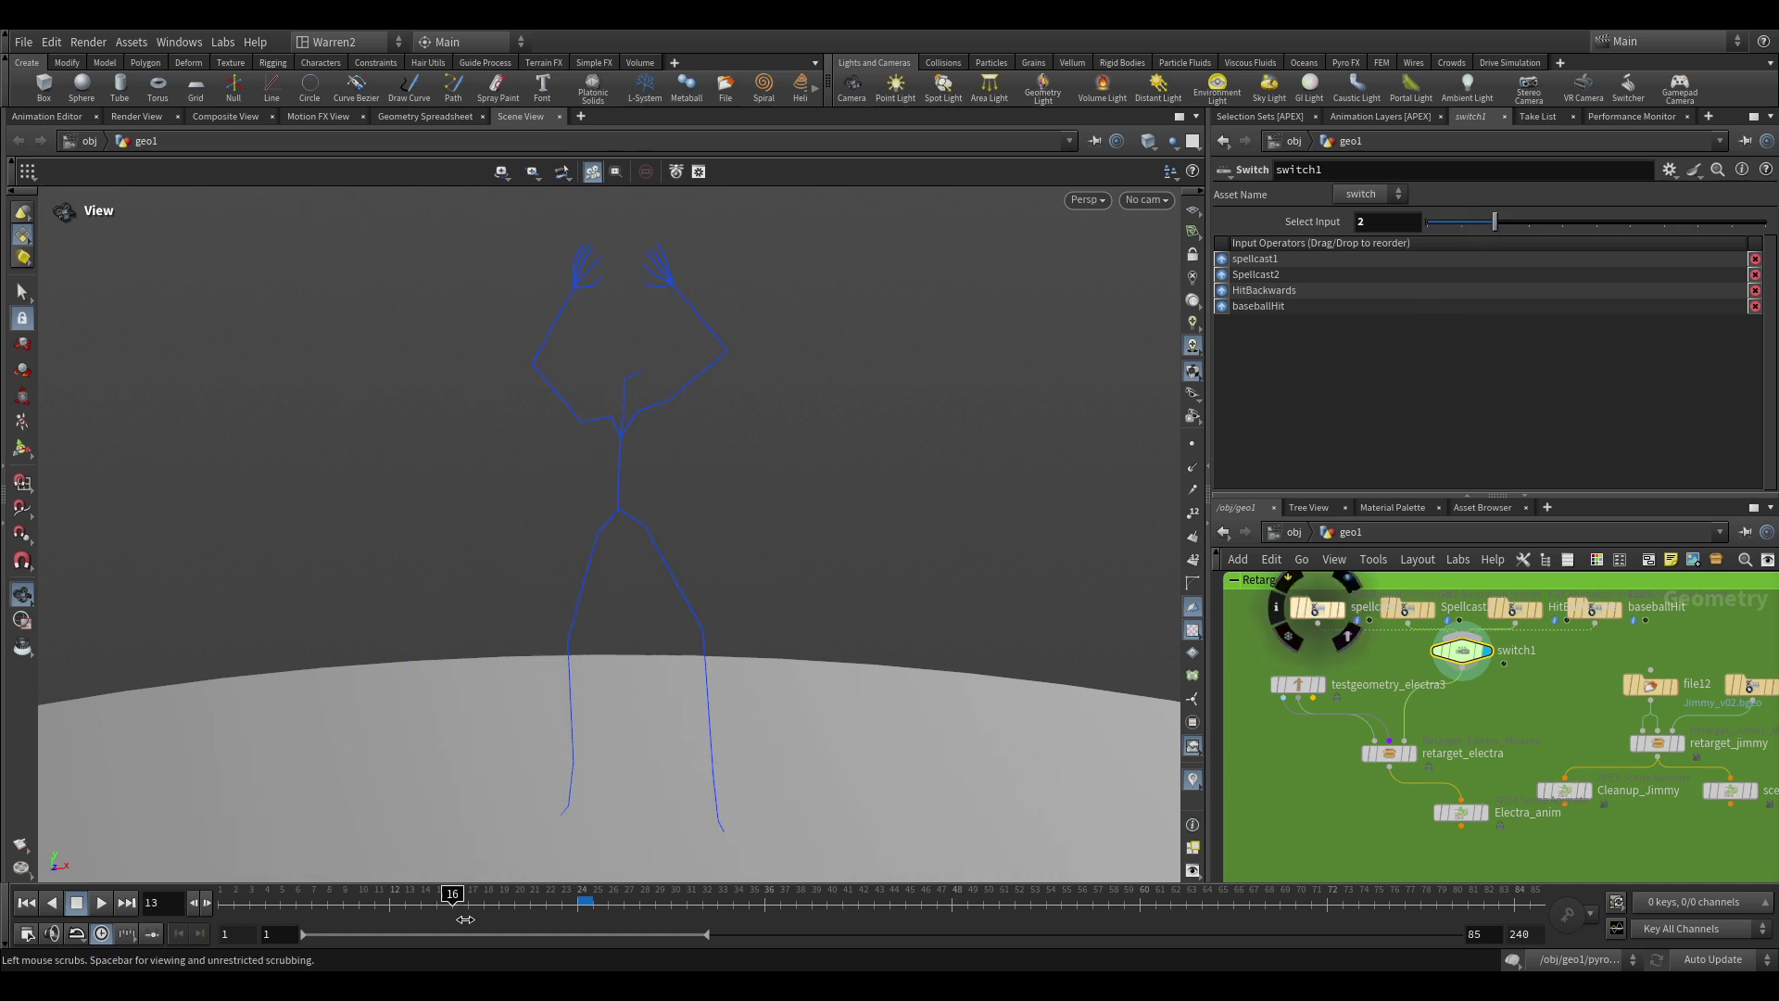
click(1526, 221)
click(101, 903)
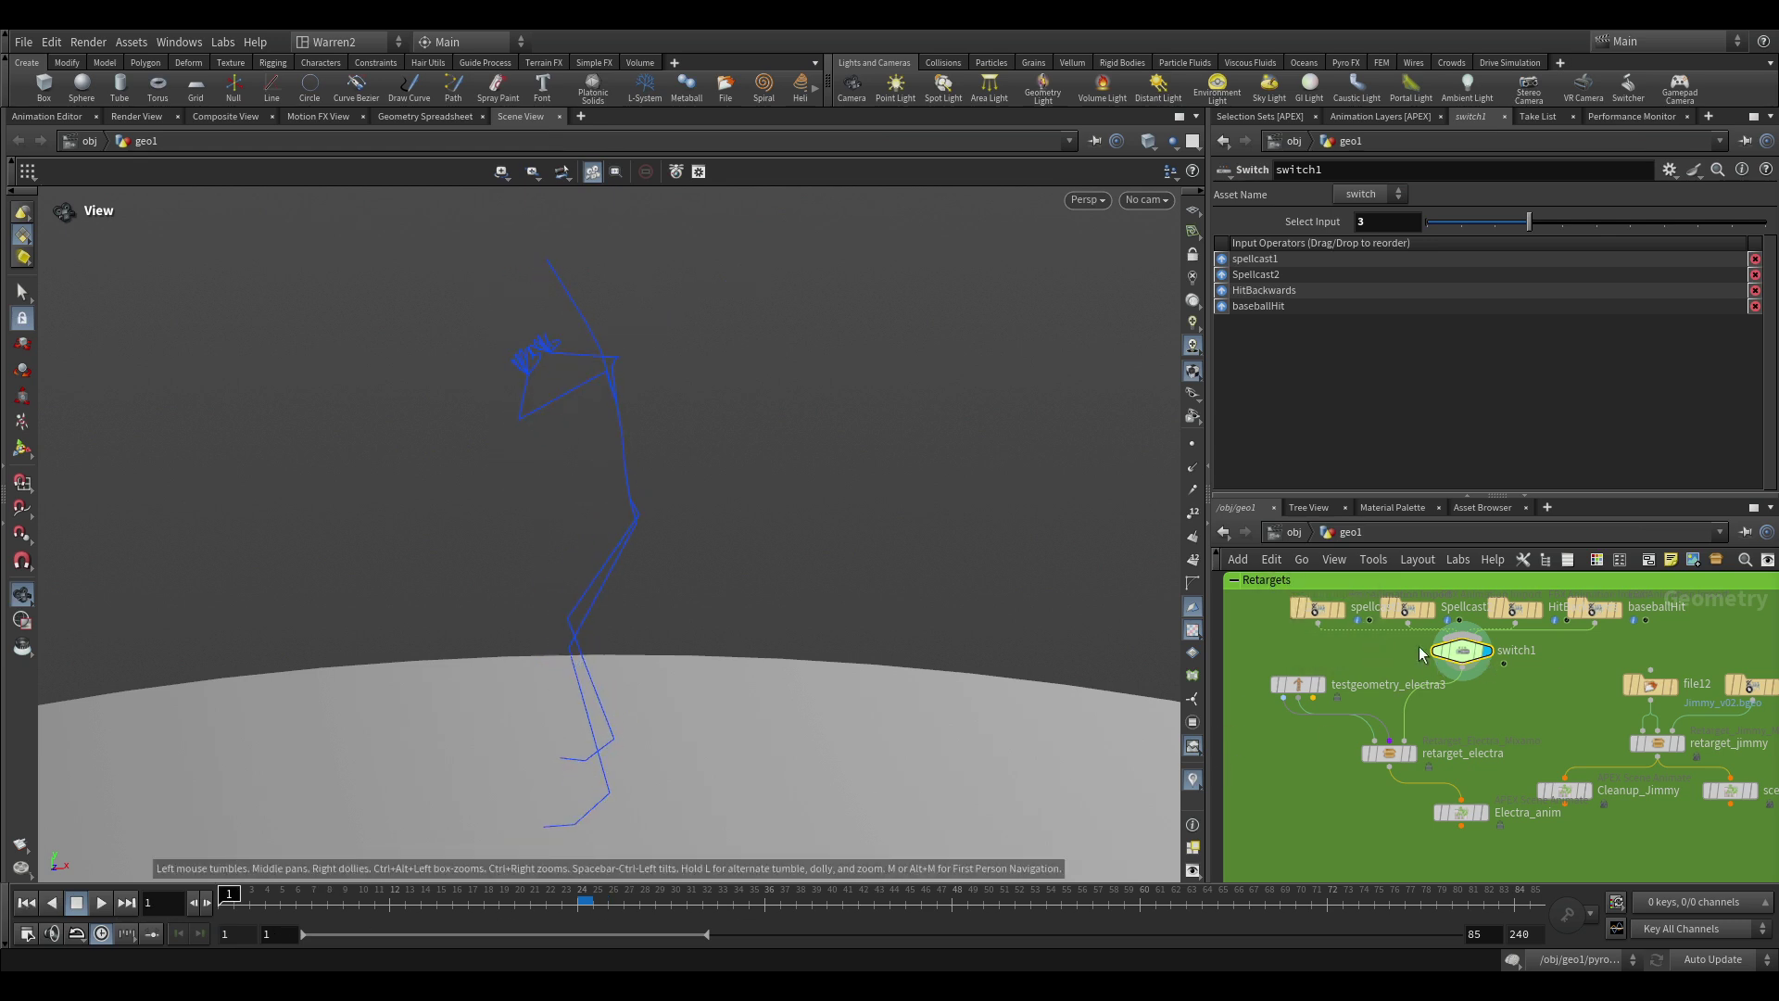
drag(1477, 223, 1428, 222)
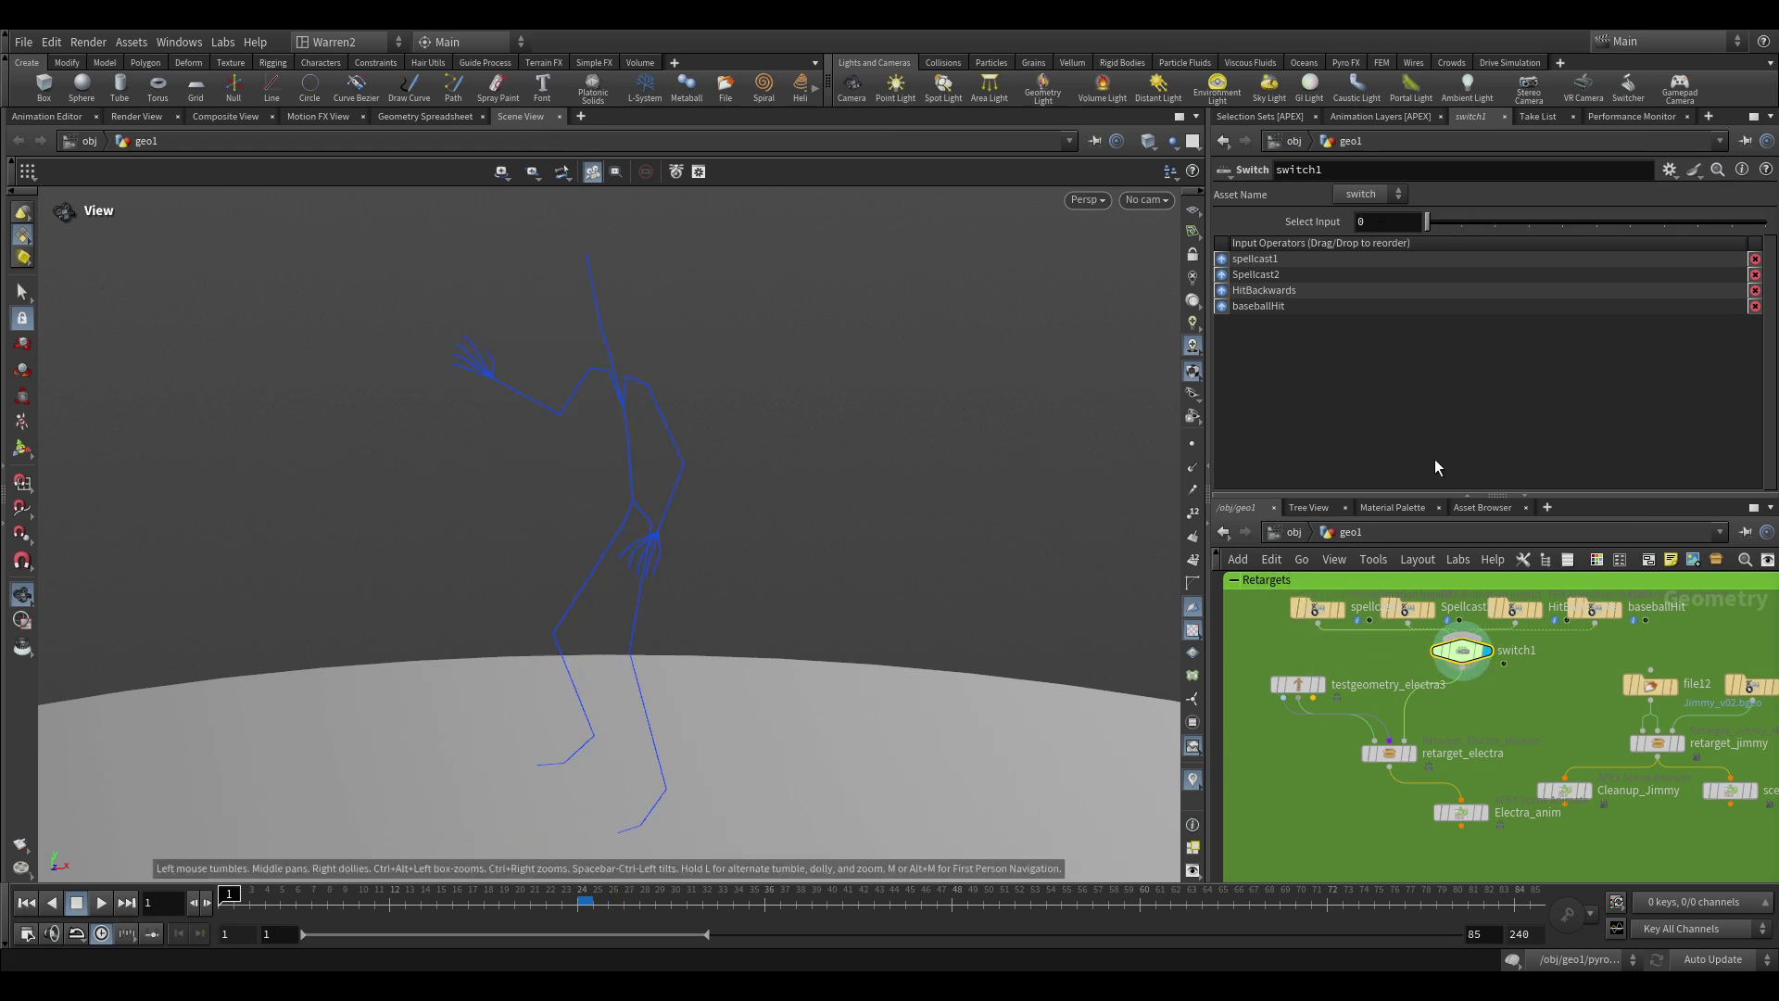
middle_drag(1459, 699, 1521, 683)
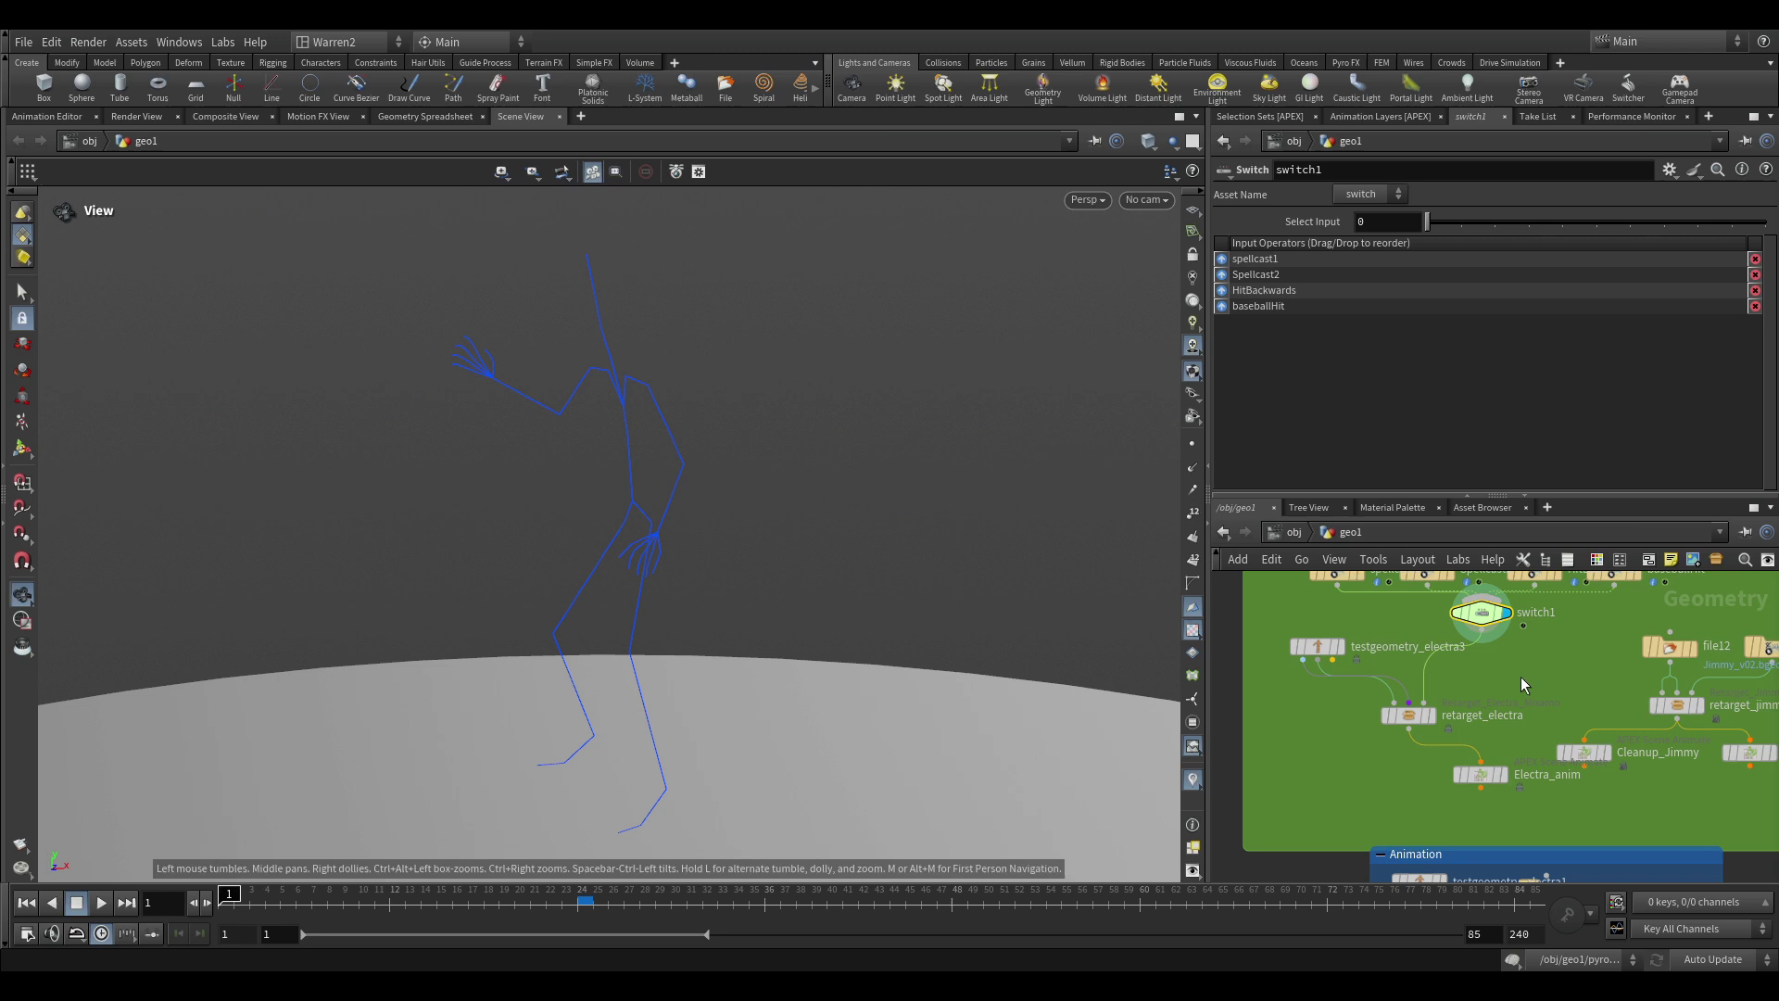
click(1414, 721)
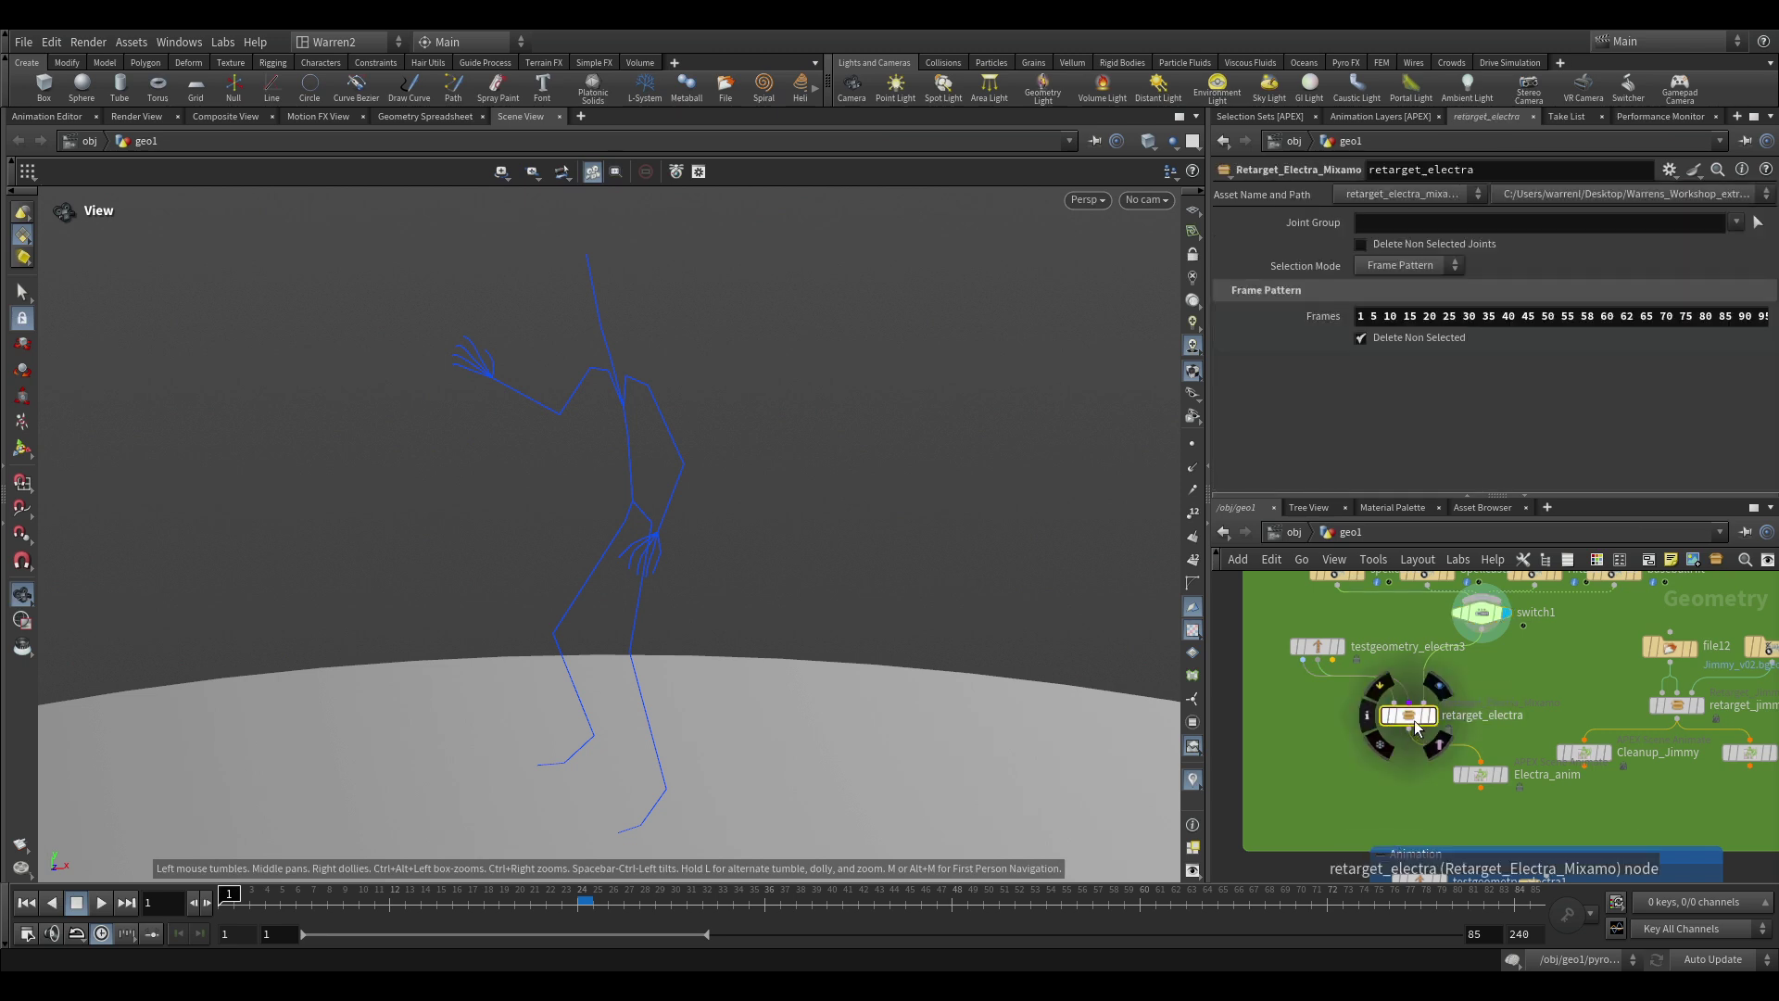
double_click(1414, 721)
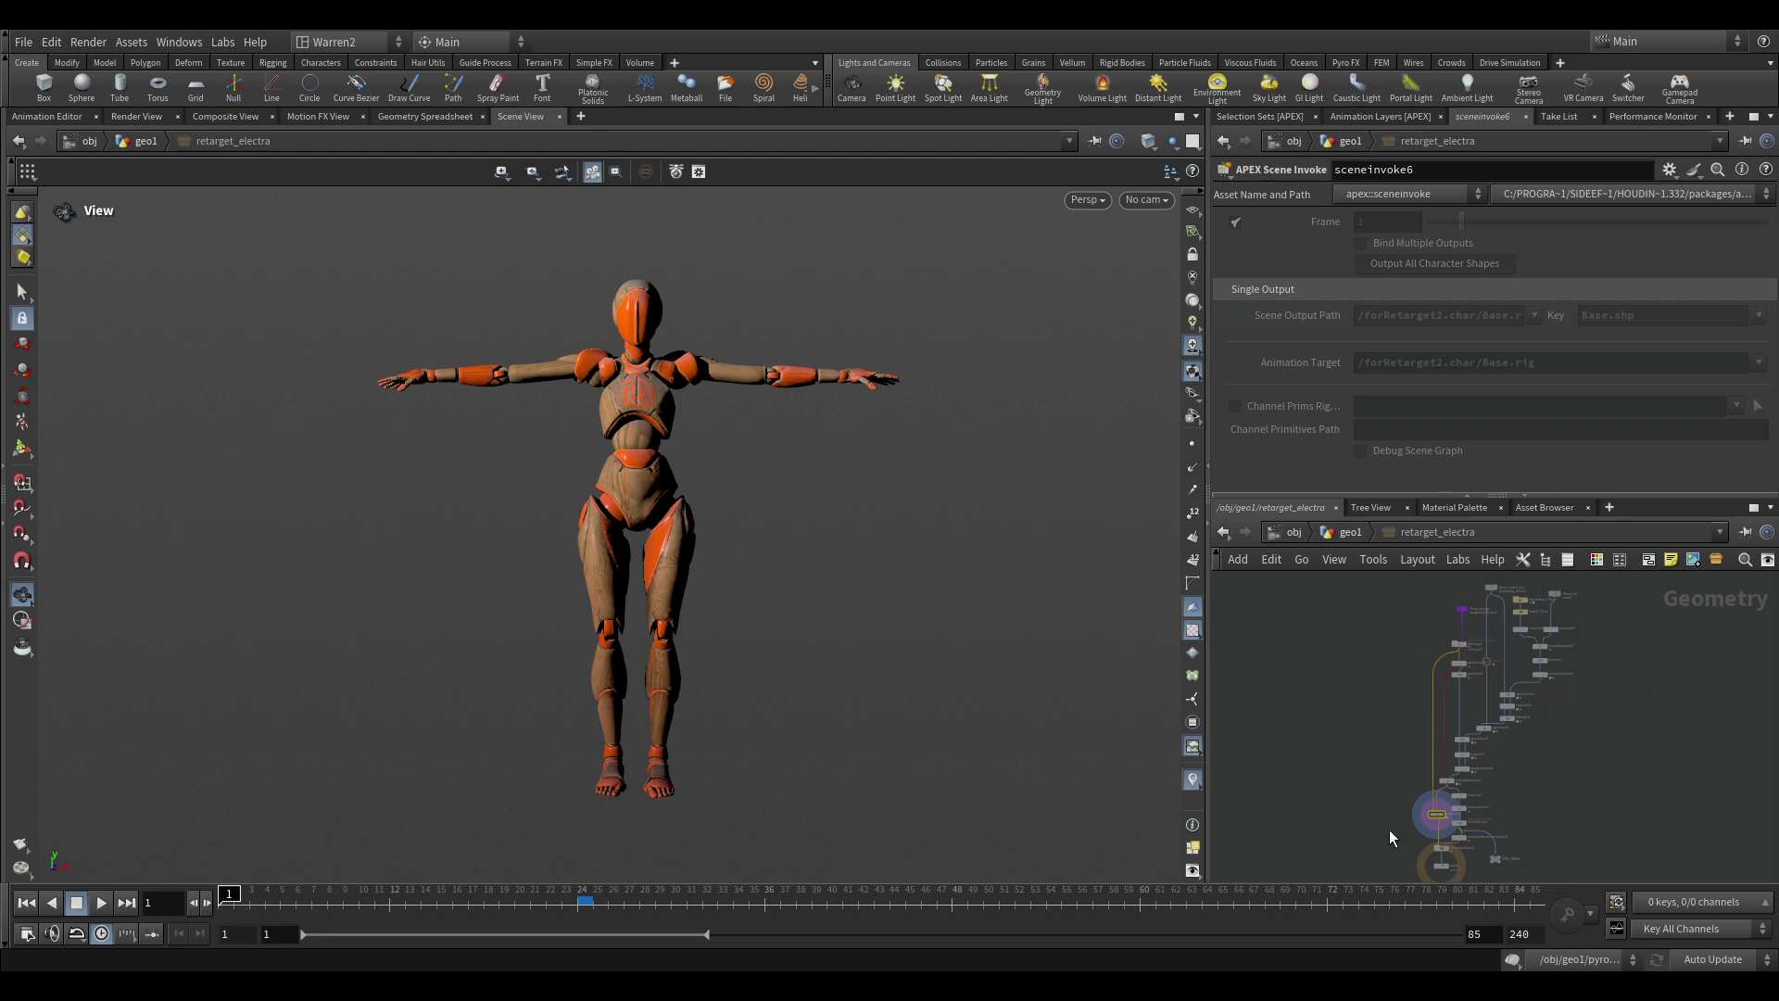
click(1349, 533)
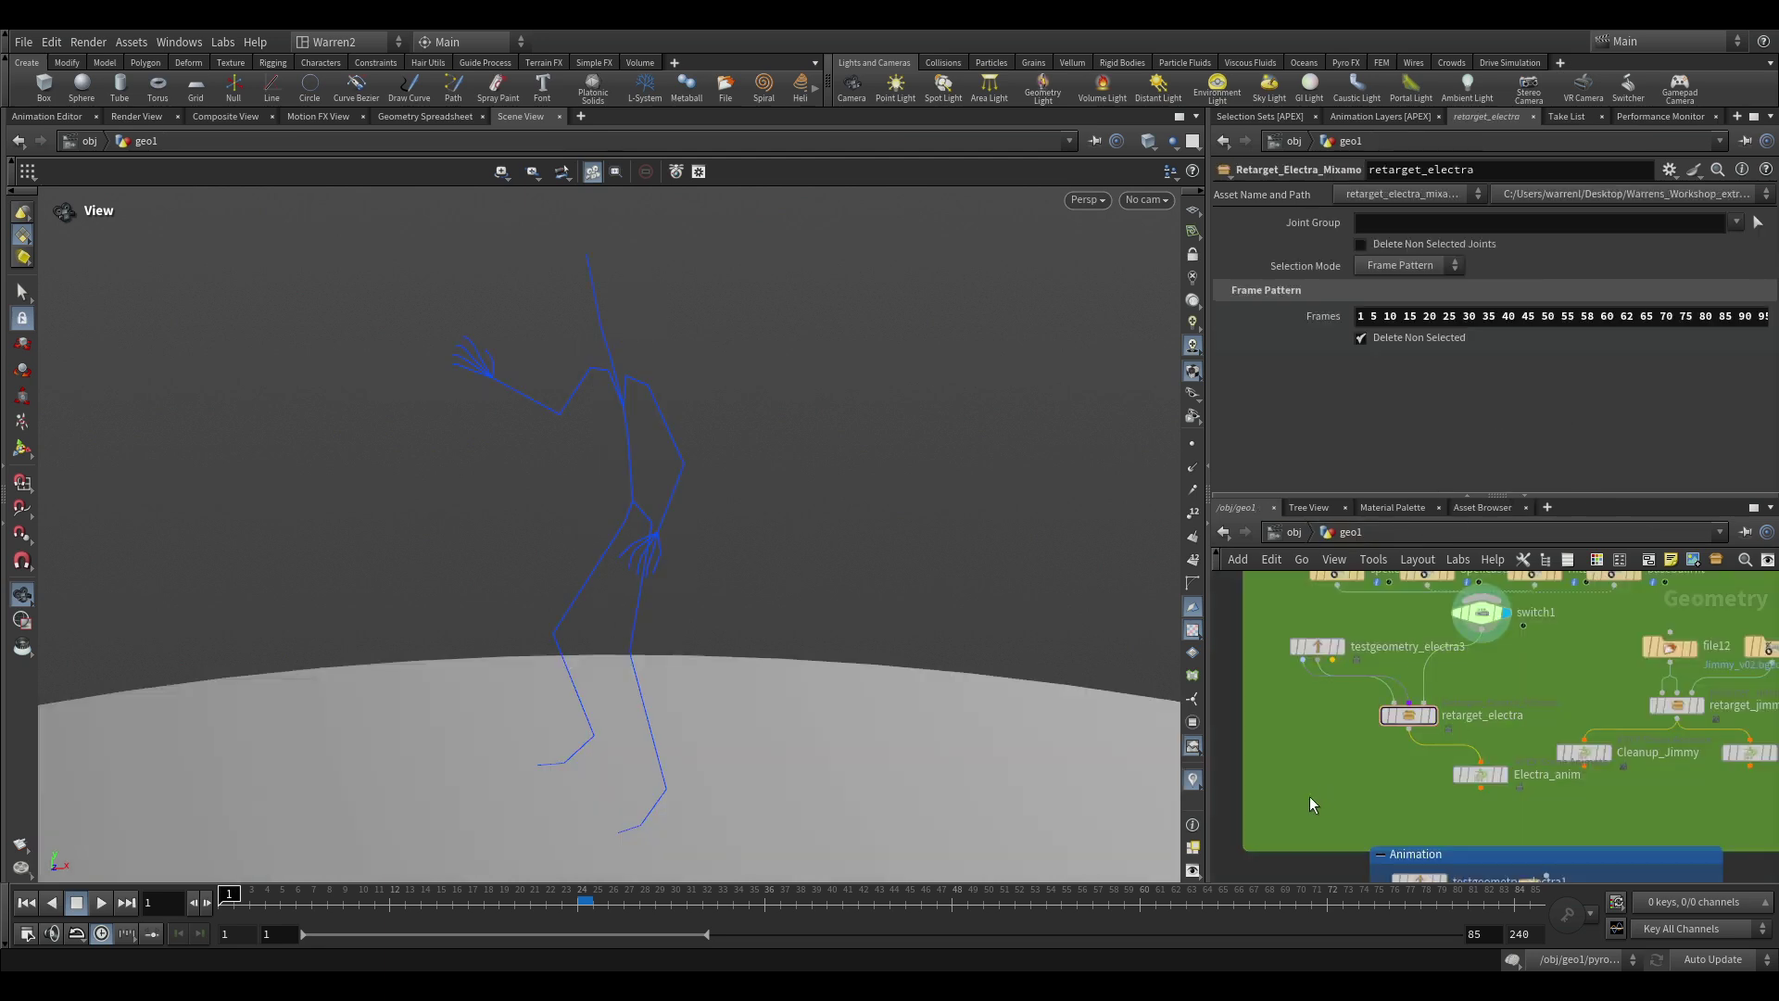
Add an APEX Scene Animate node, sceneanimate1, after retarget_electra and display it.
key(Tab)
text(sce)
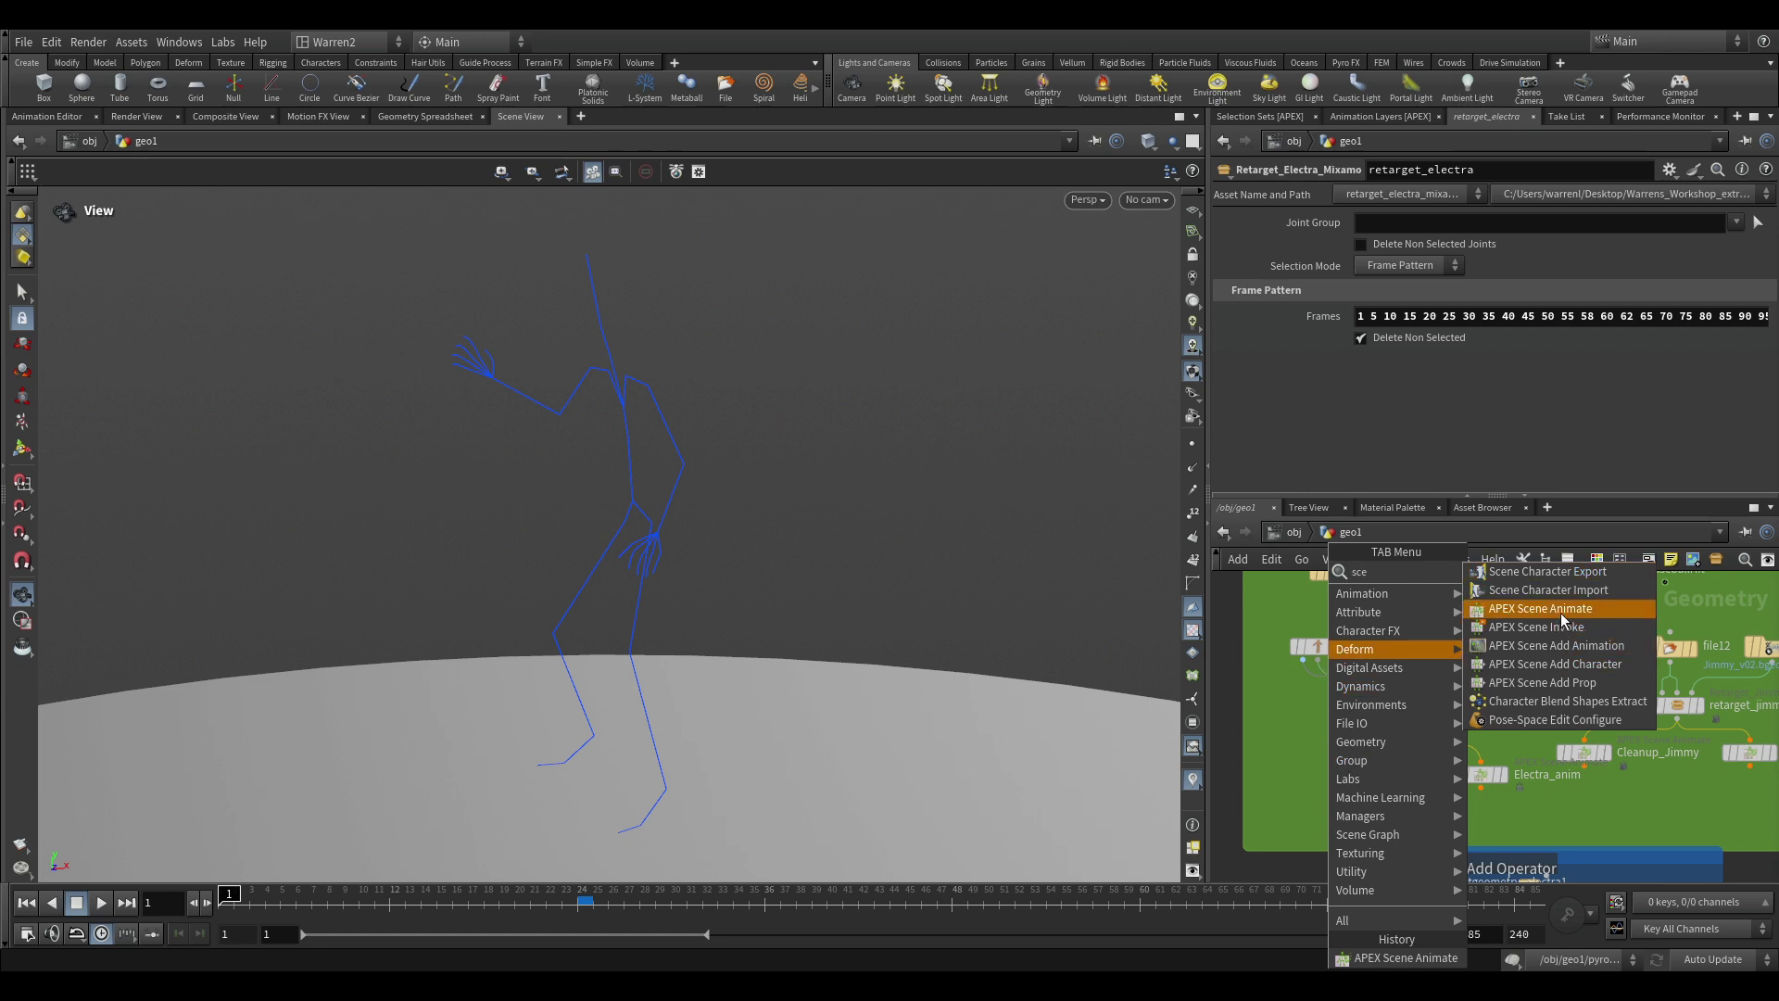
click(1540, 608)
click(1344, 766)
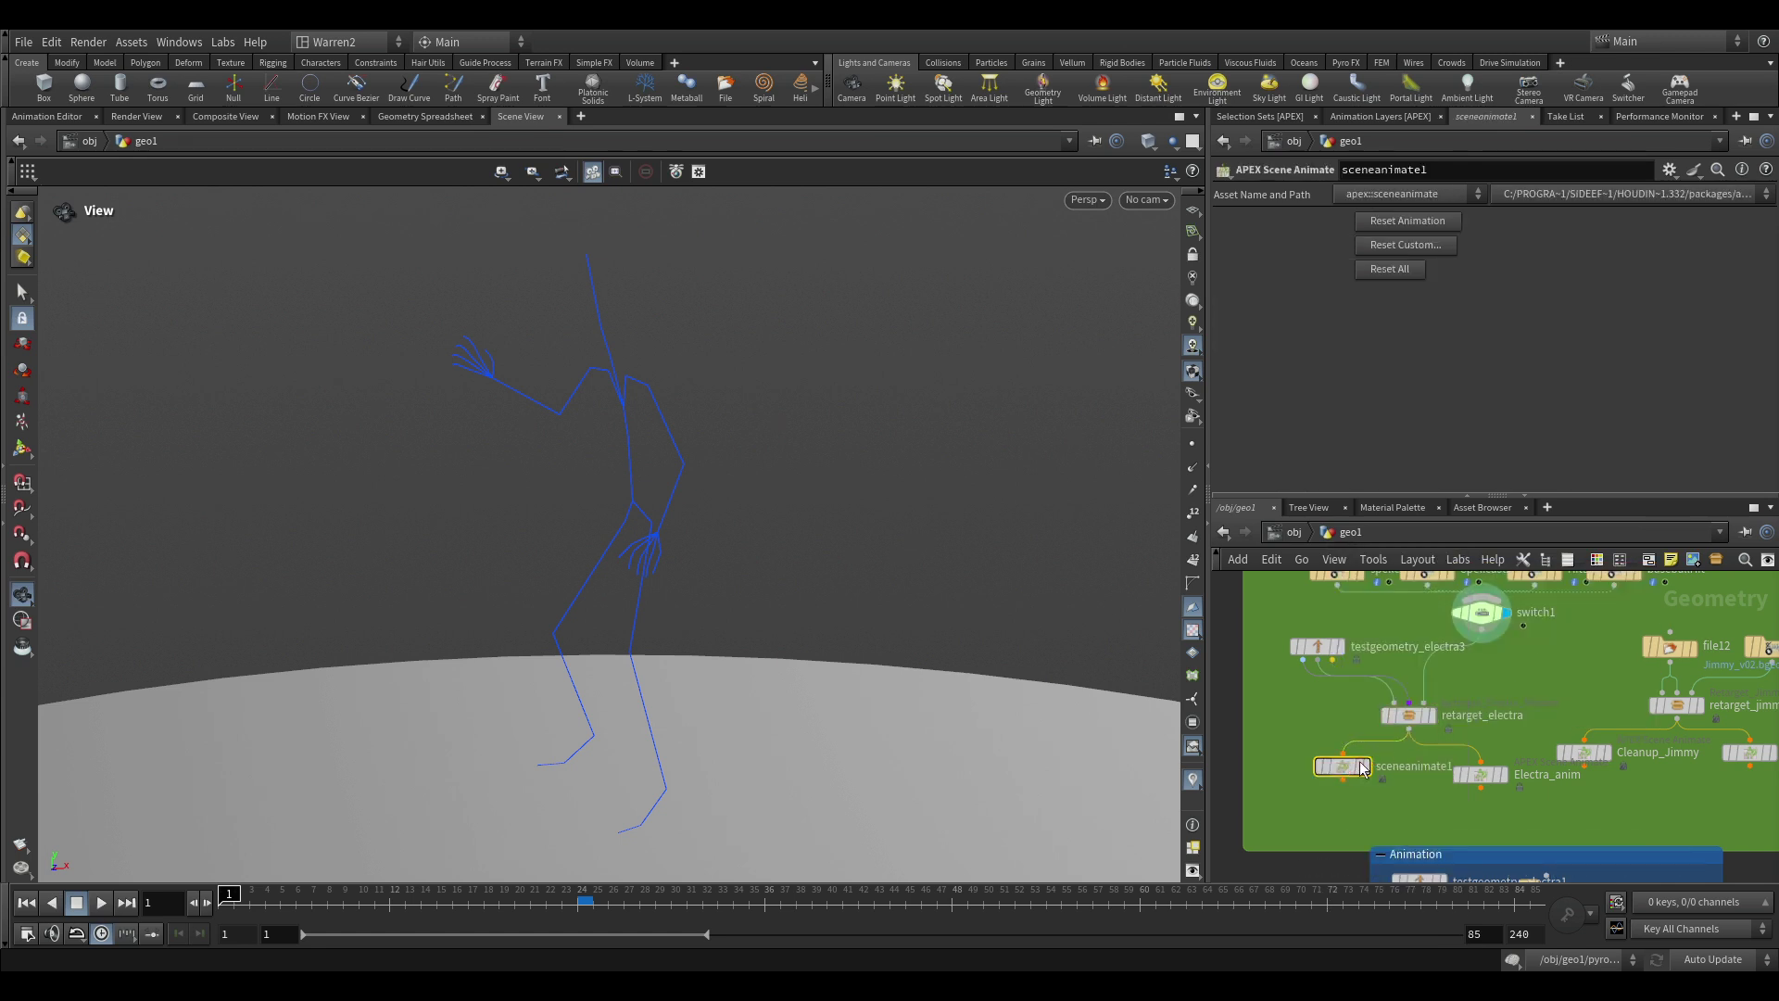
mouse_move(1369, 774)
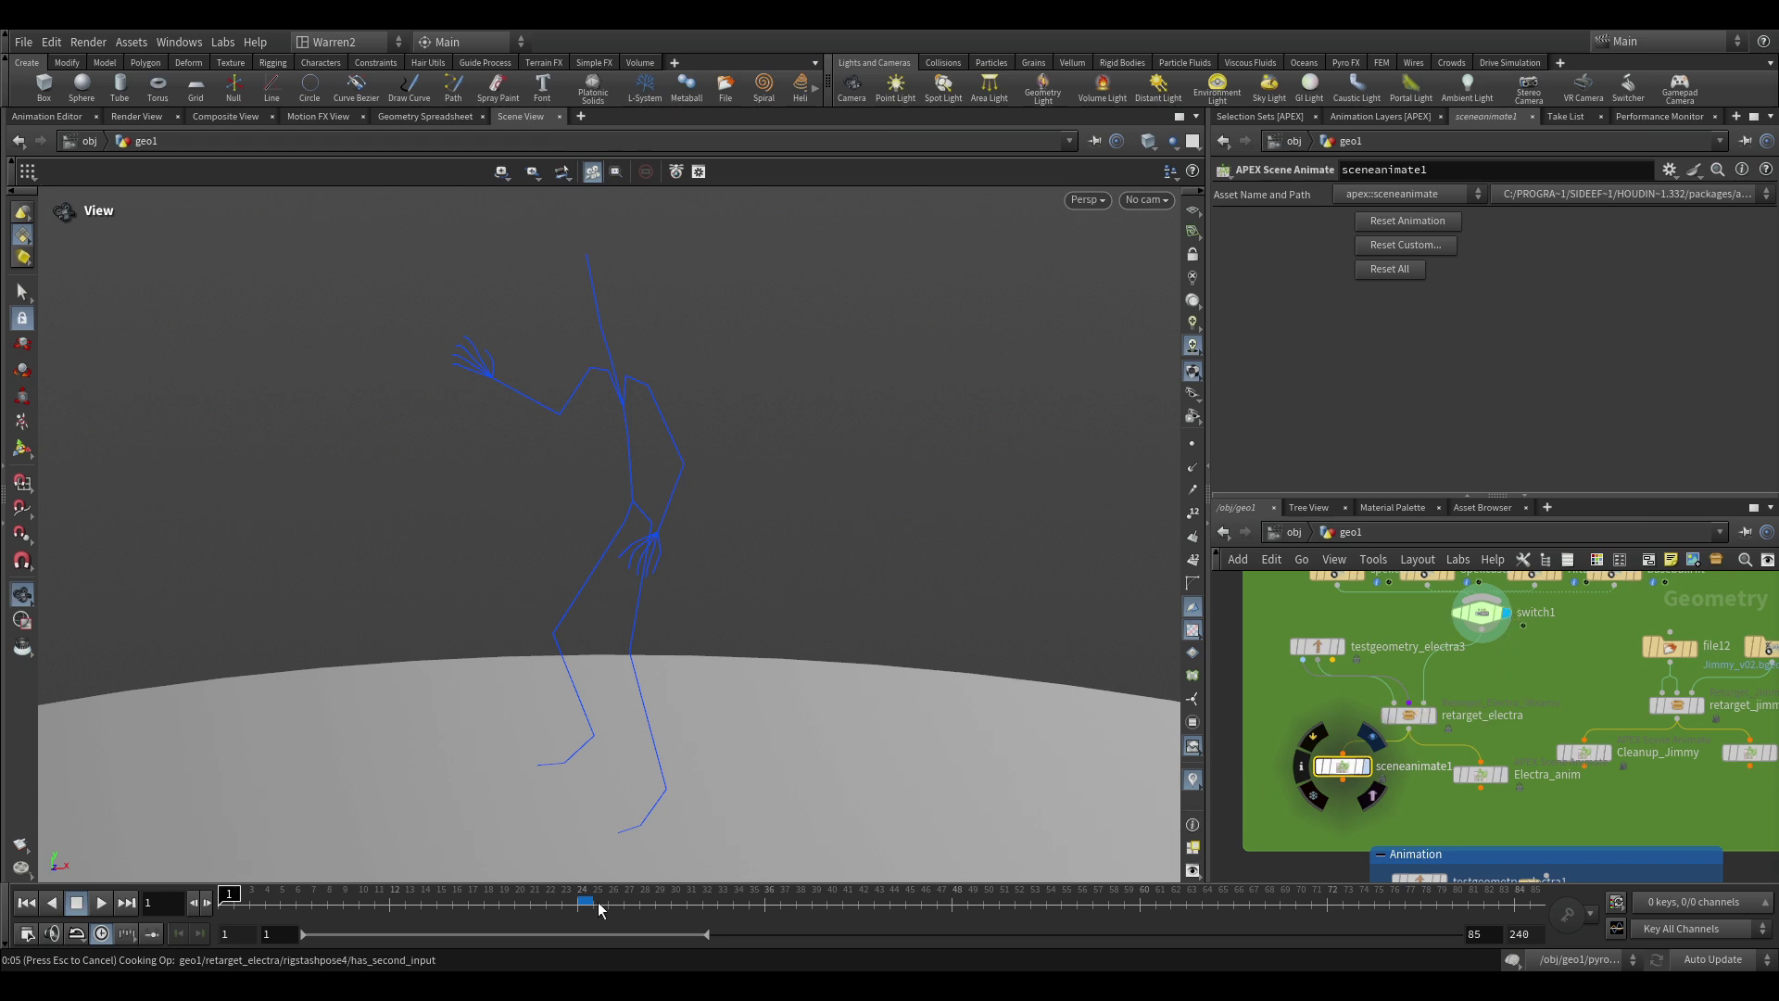
Enter Animate on Electra's rig, go to frame 25, and select the hip control.
click(22, 423)
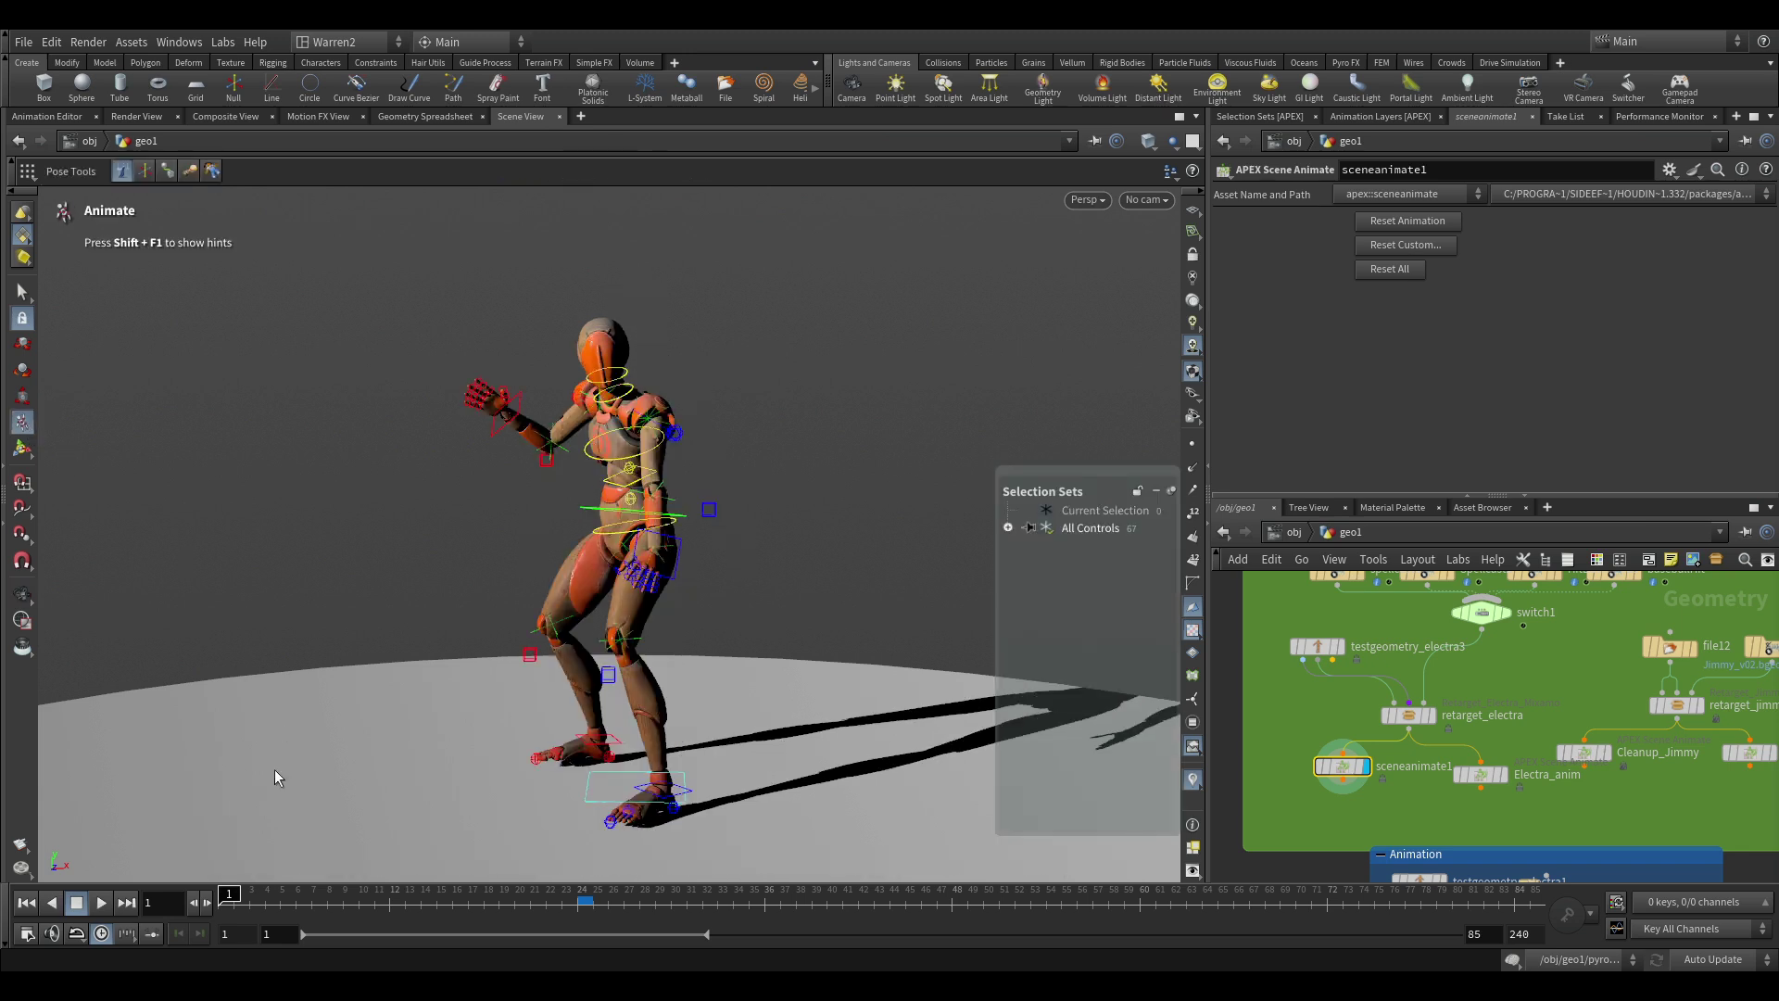
drag(282, 912, 593, 867)
click(567, 560)
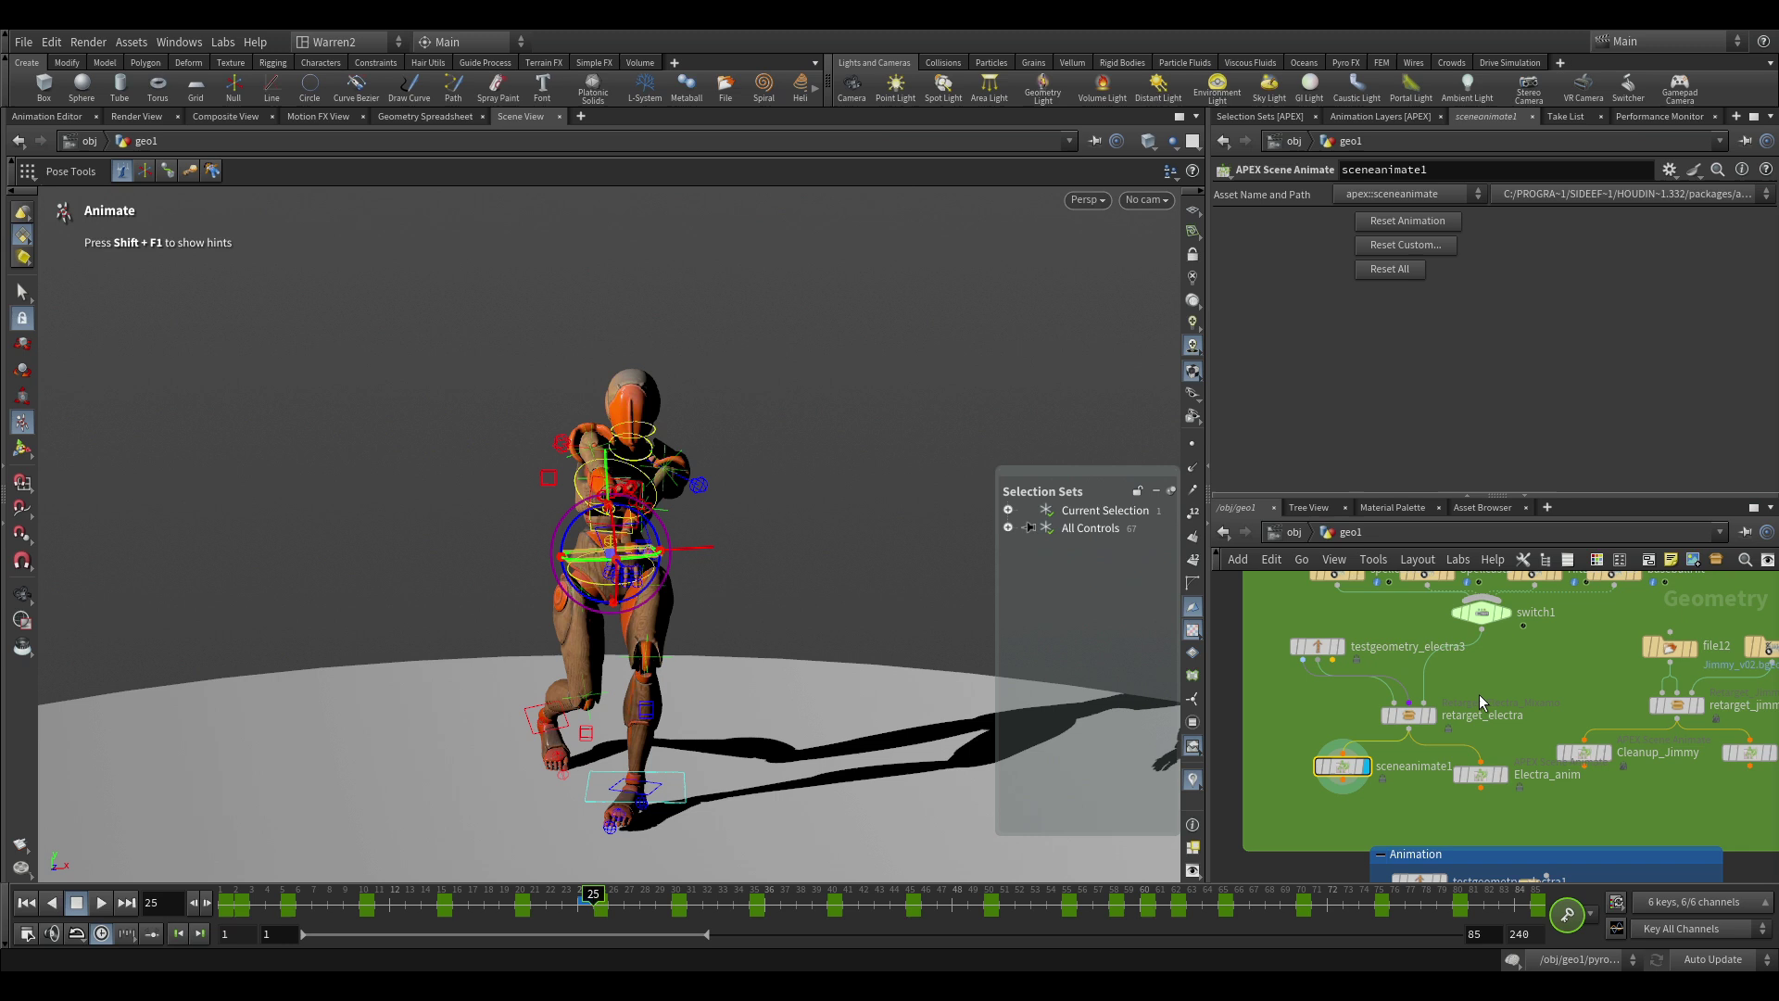
Compare the retarget_electra and retarget_jimmy frame patterns against the hip cog's keys.
click(1408, 715)
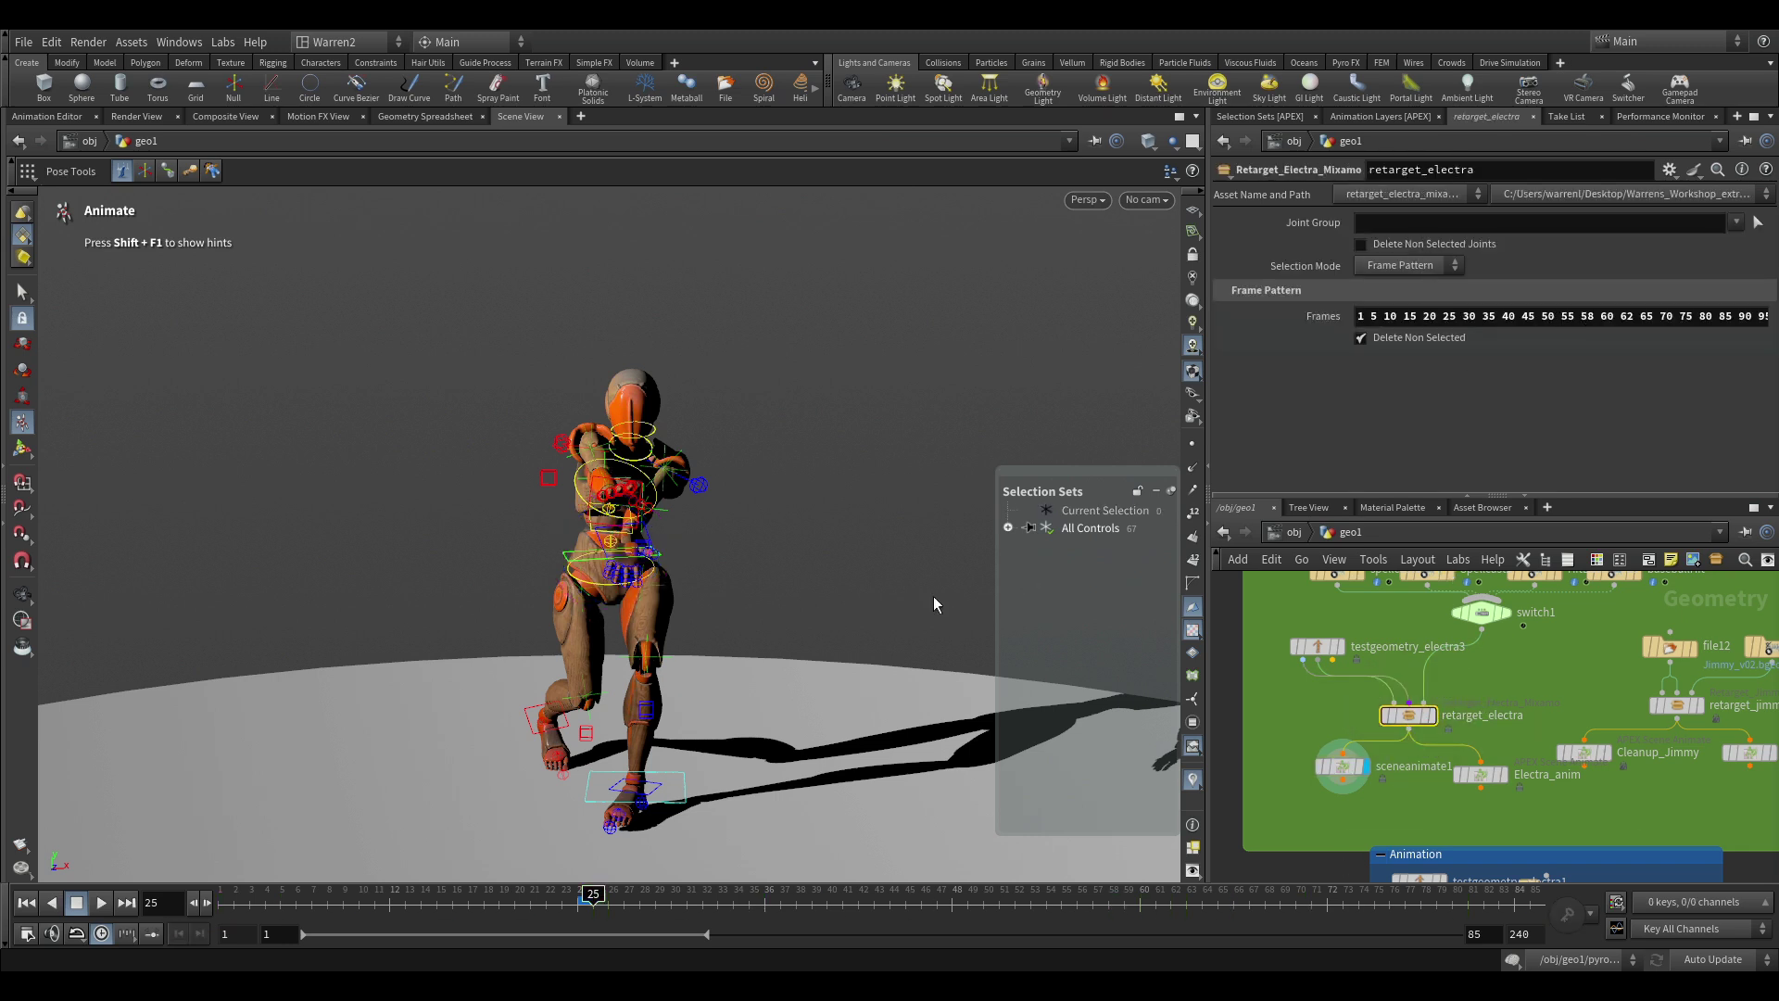
click(568, 565)
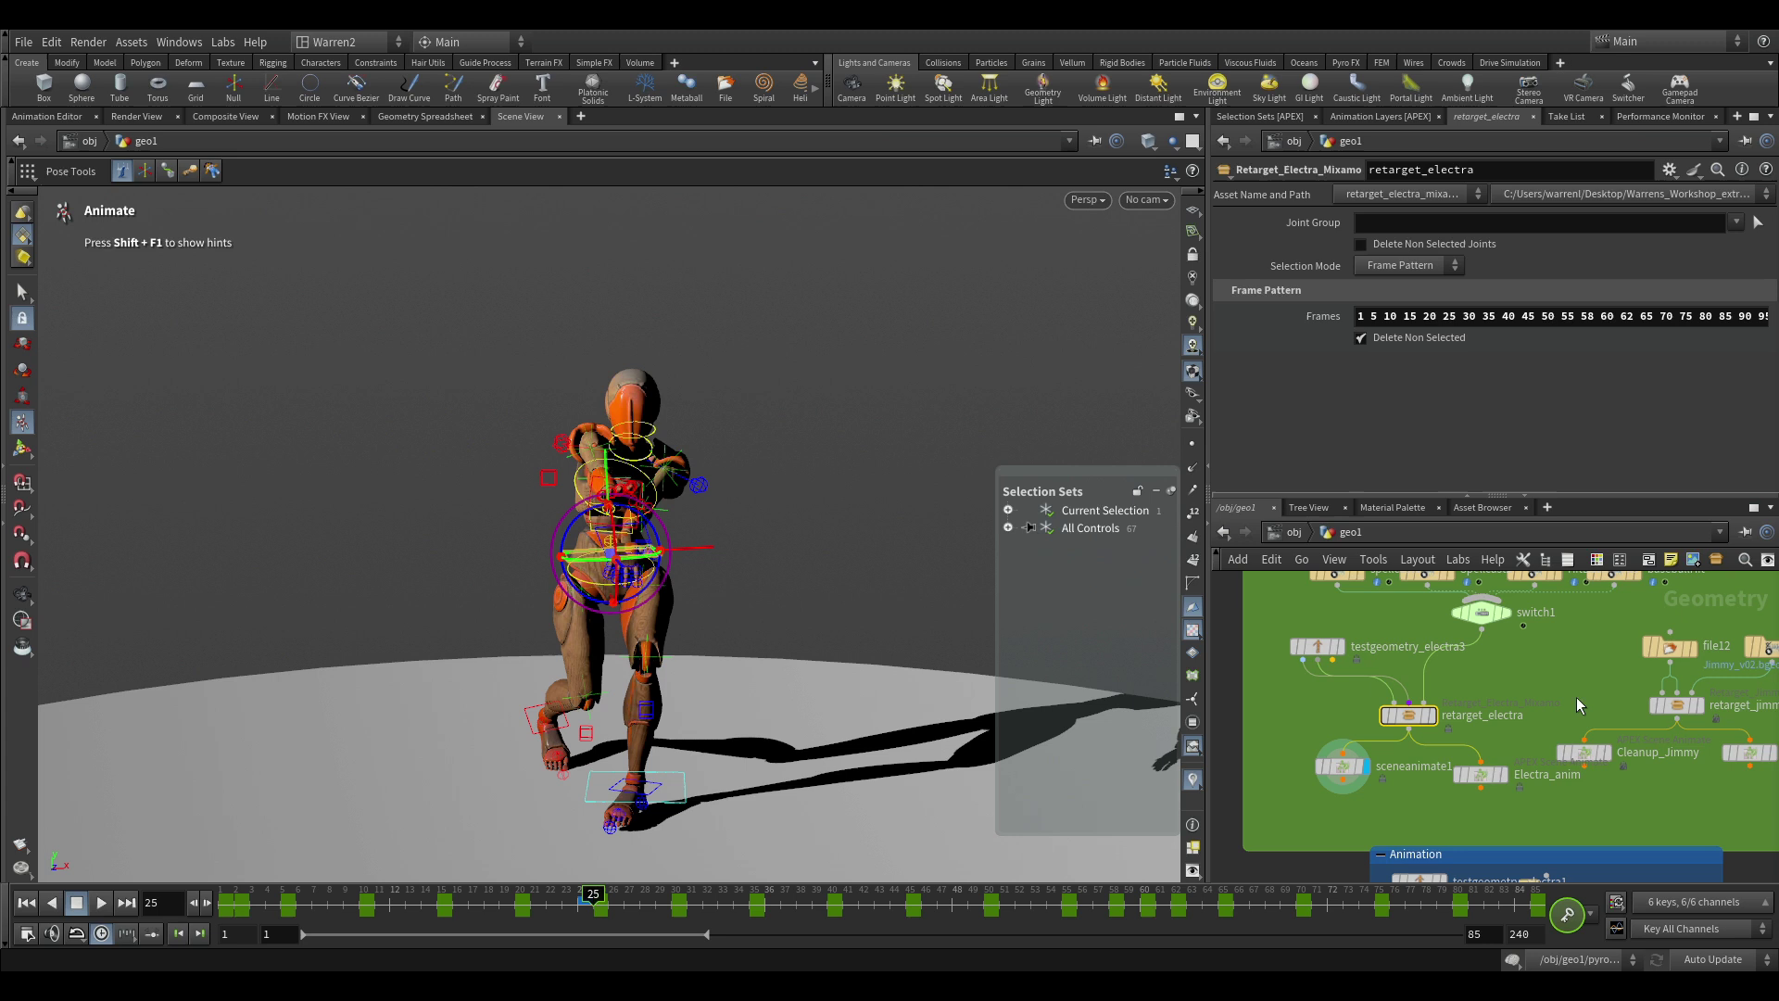
click(1661, 706)
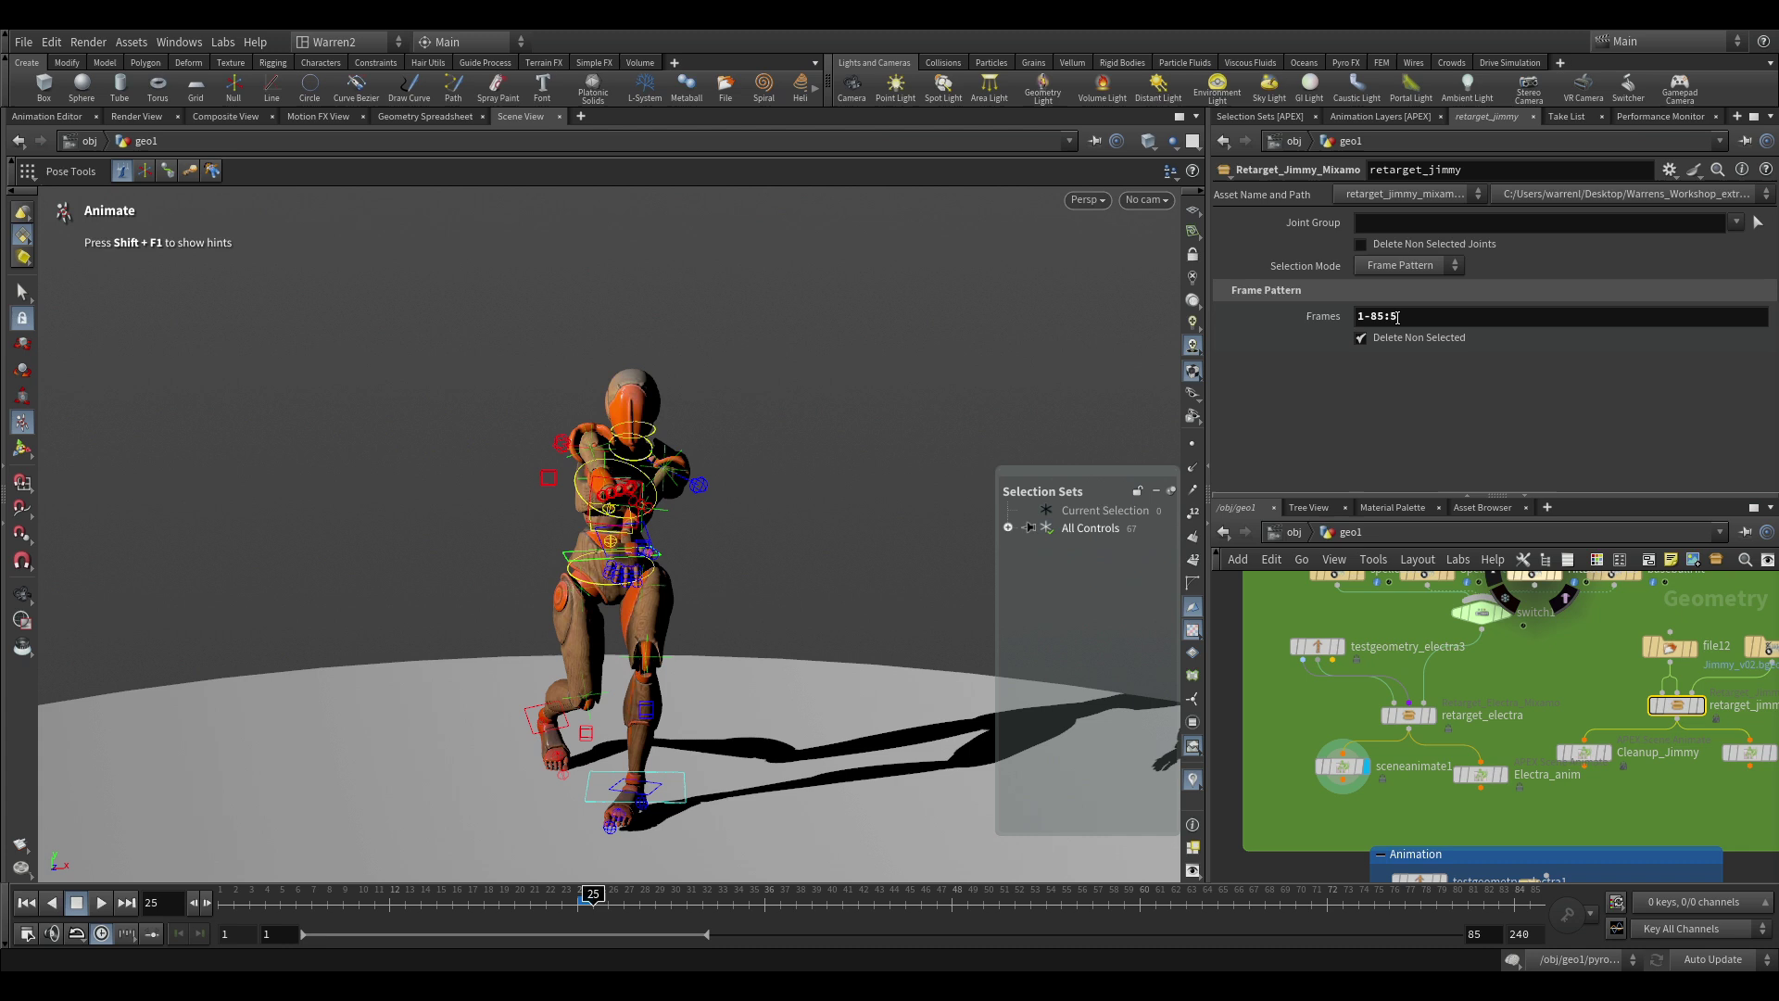
click(1408, 715)
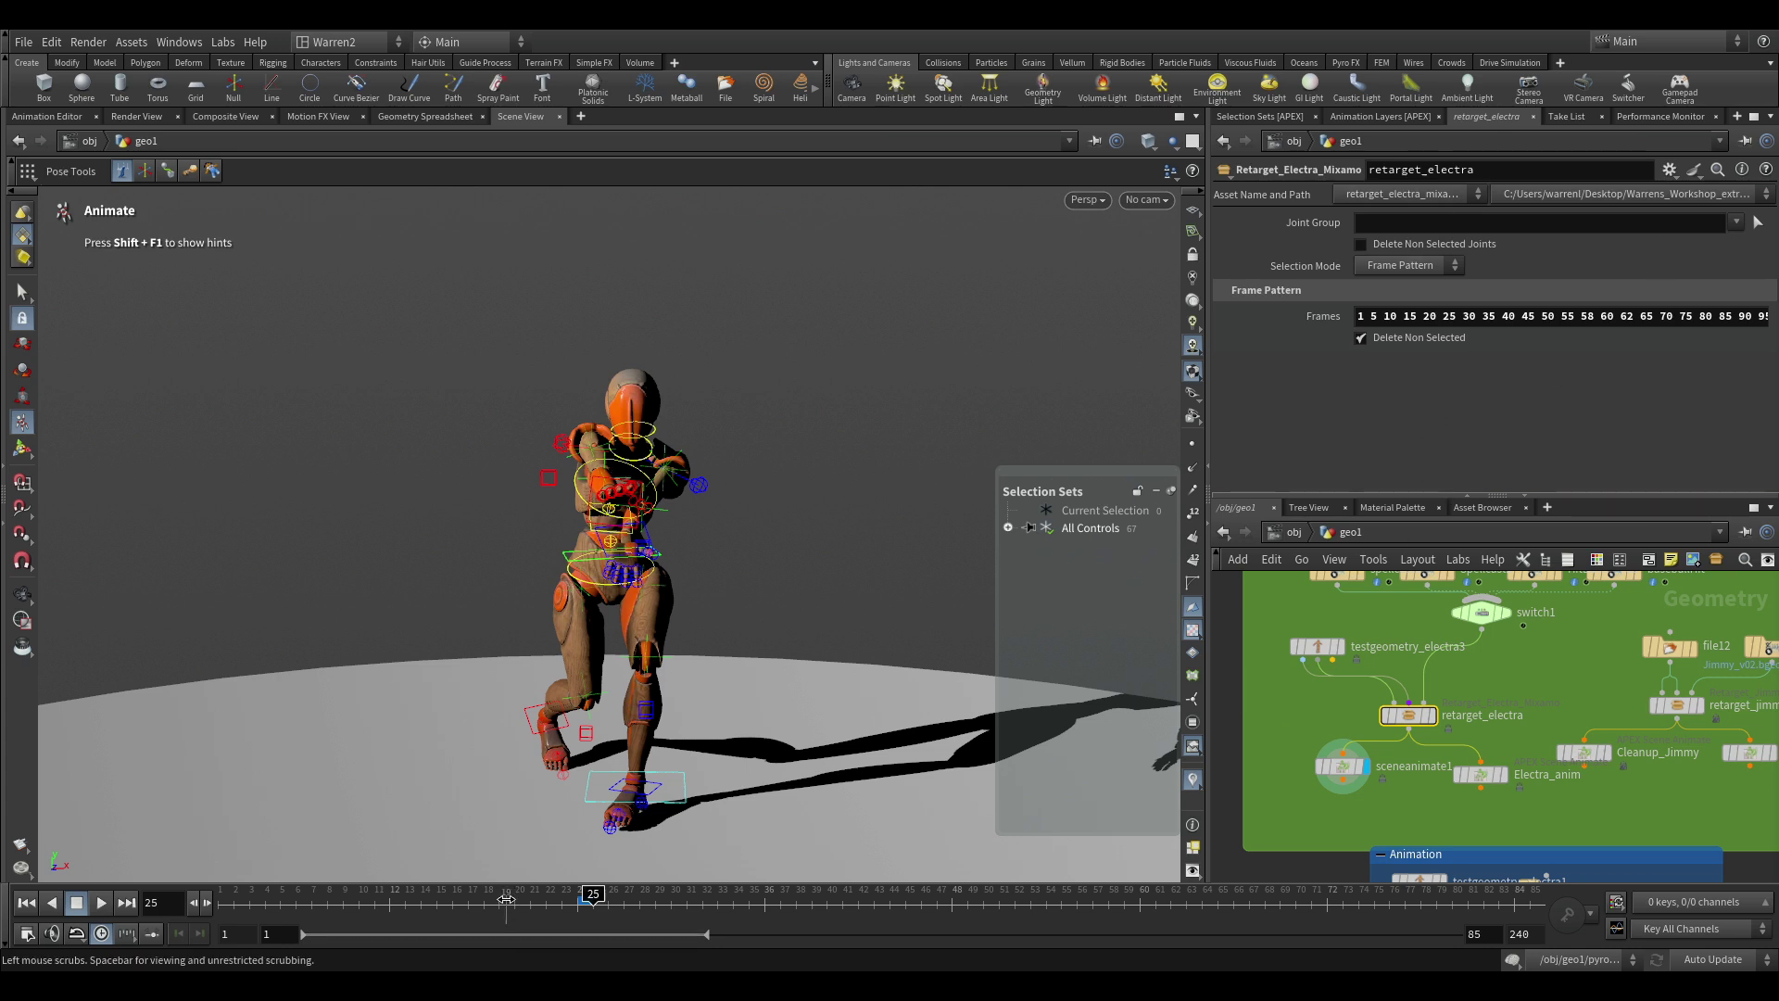
Select sceneanimate1 and switch1, scrubbing Electra's animation to frame 26 and back to 1.
key(ctrl+Up)
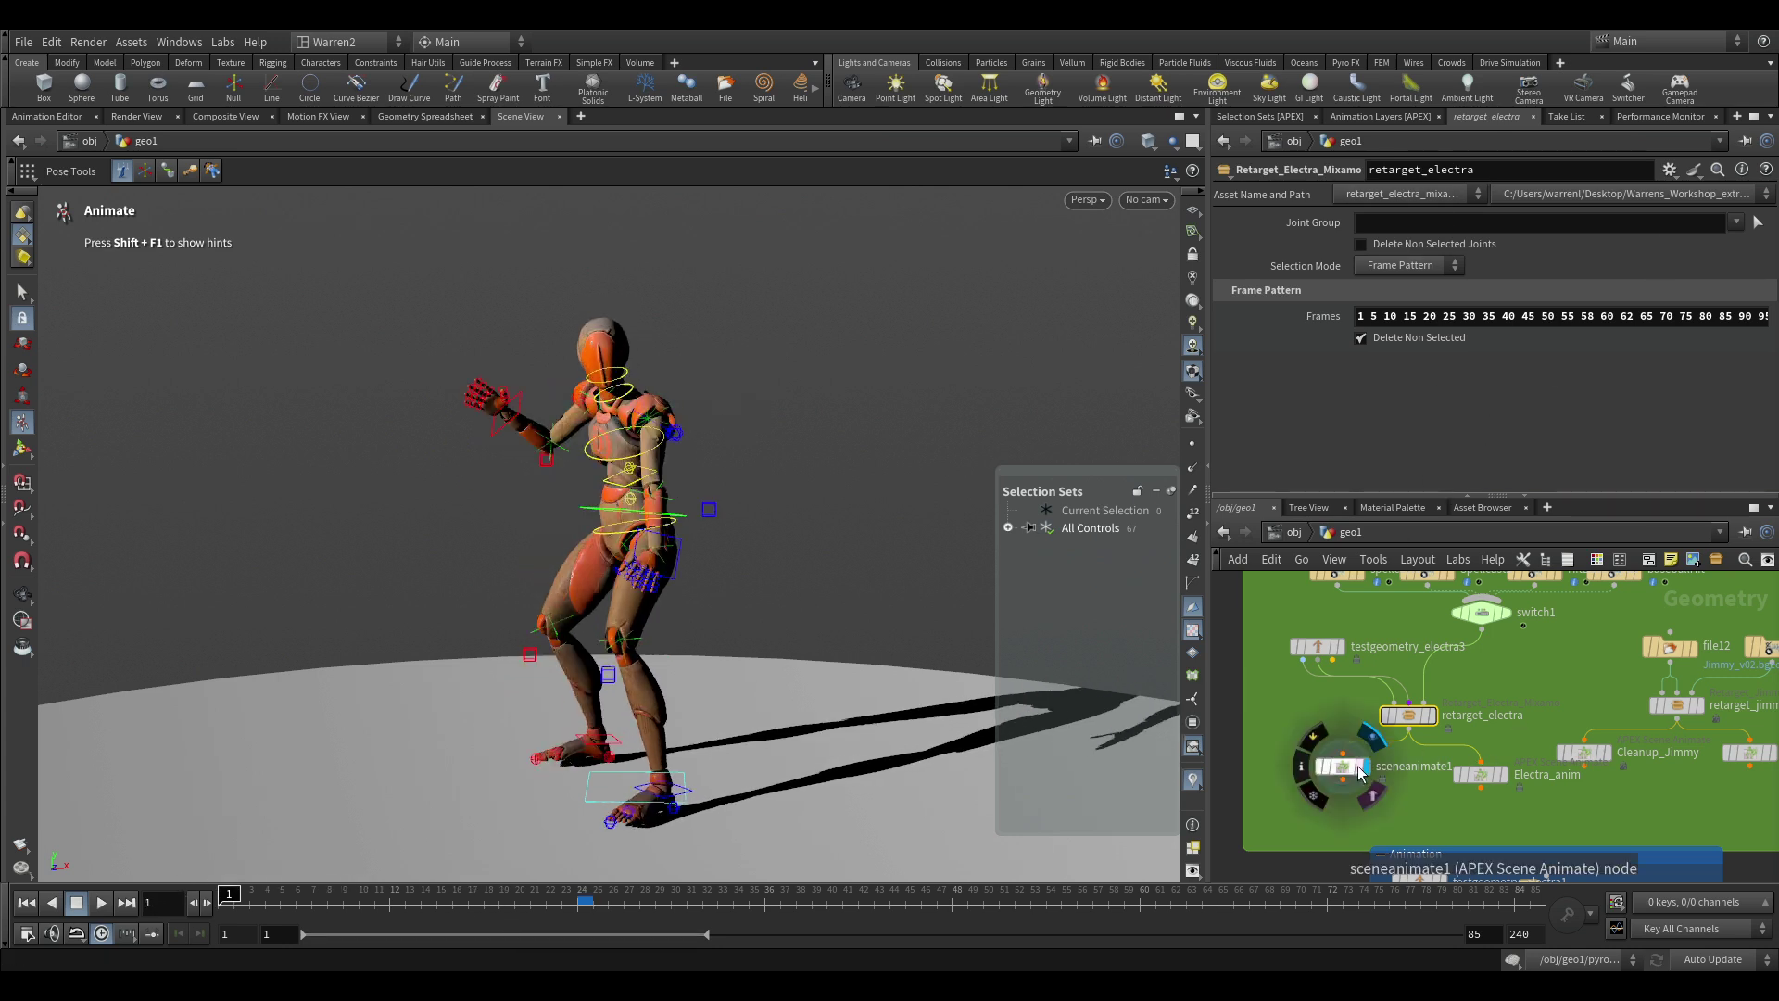
click(1342, 766)
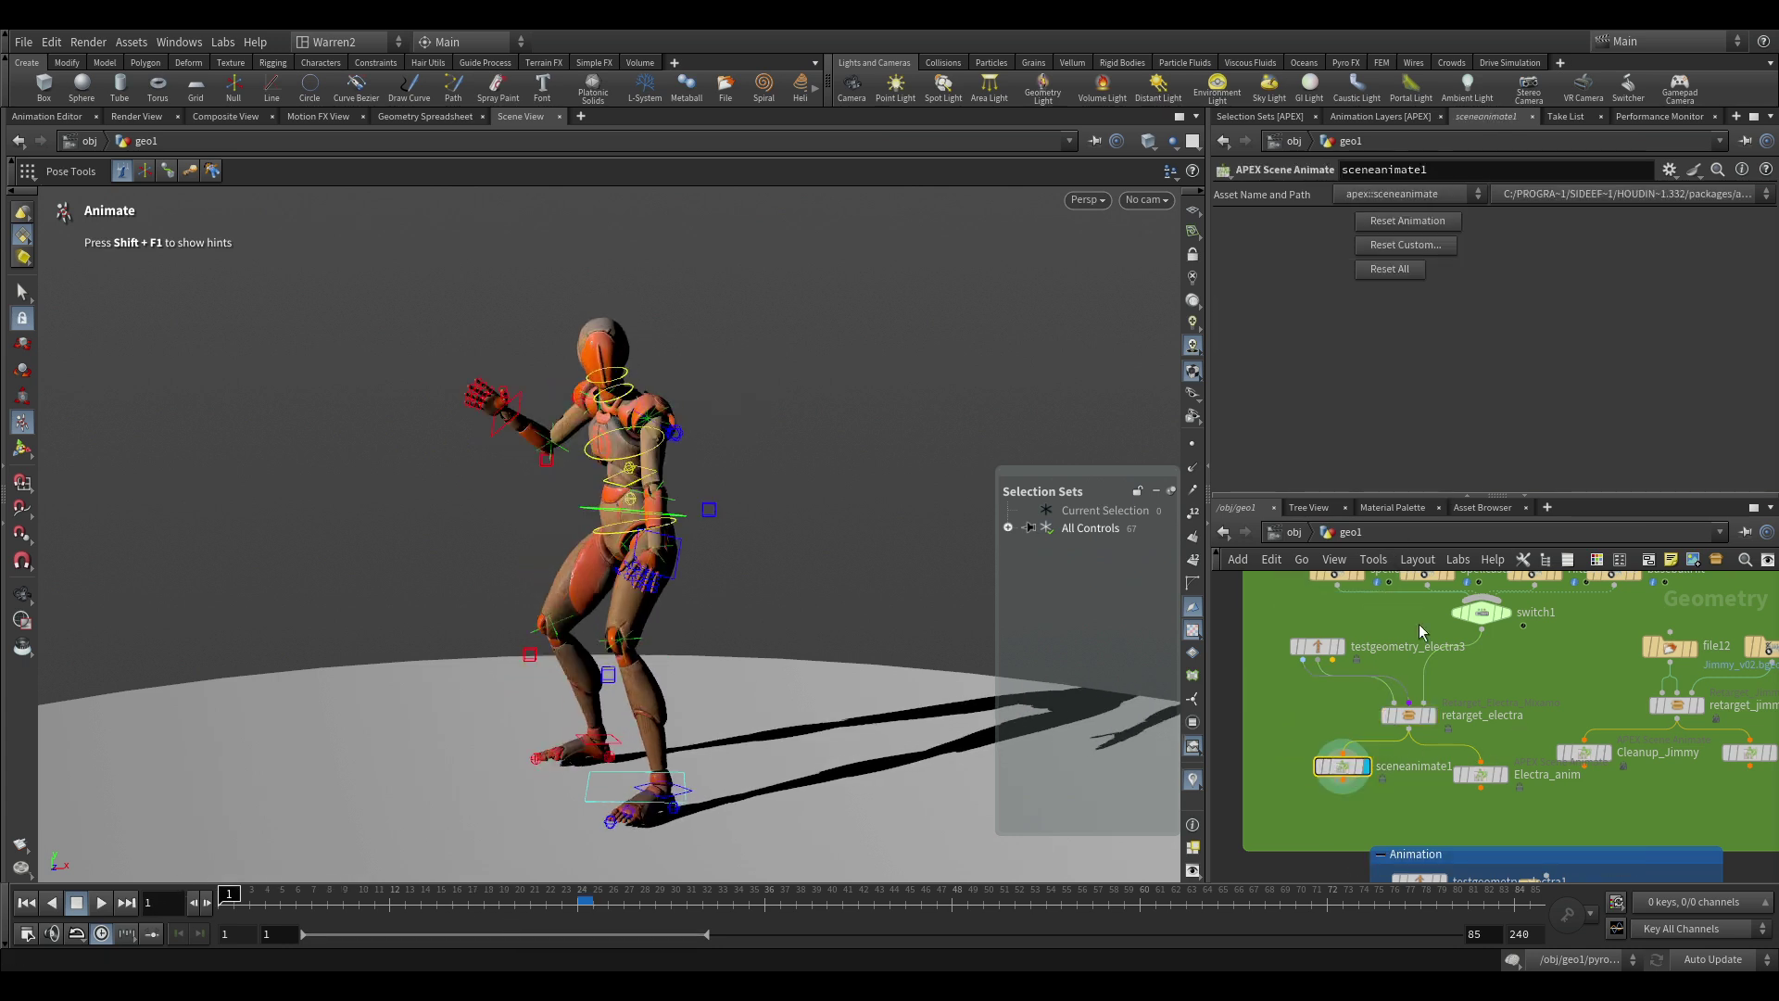
click(1487, 616)
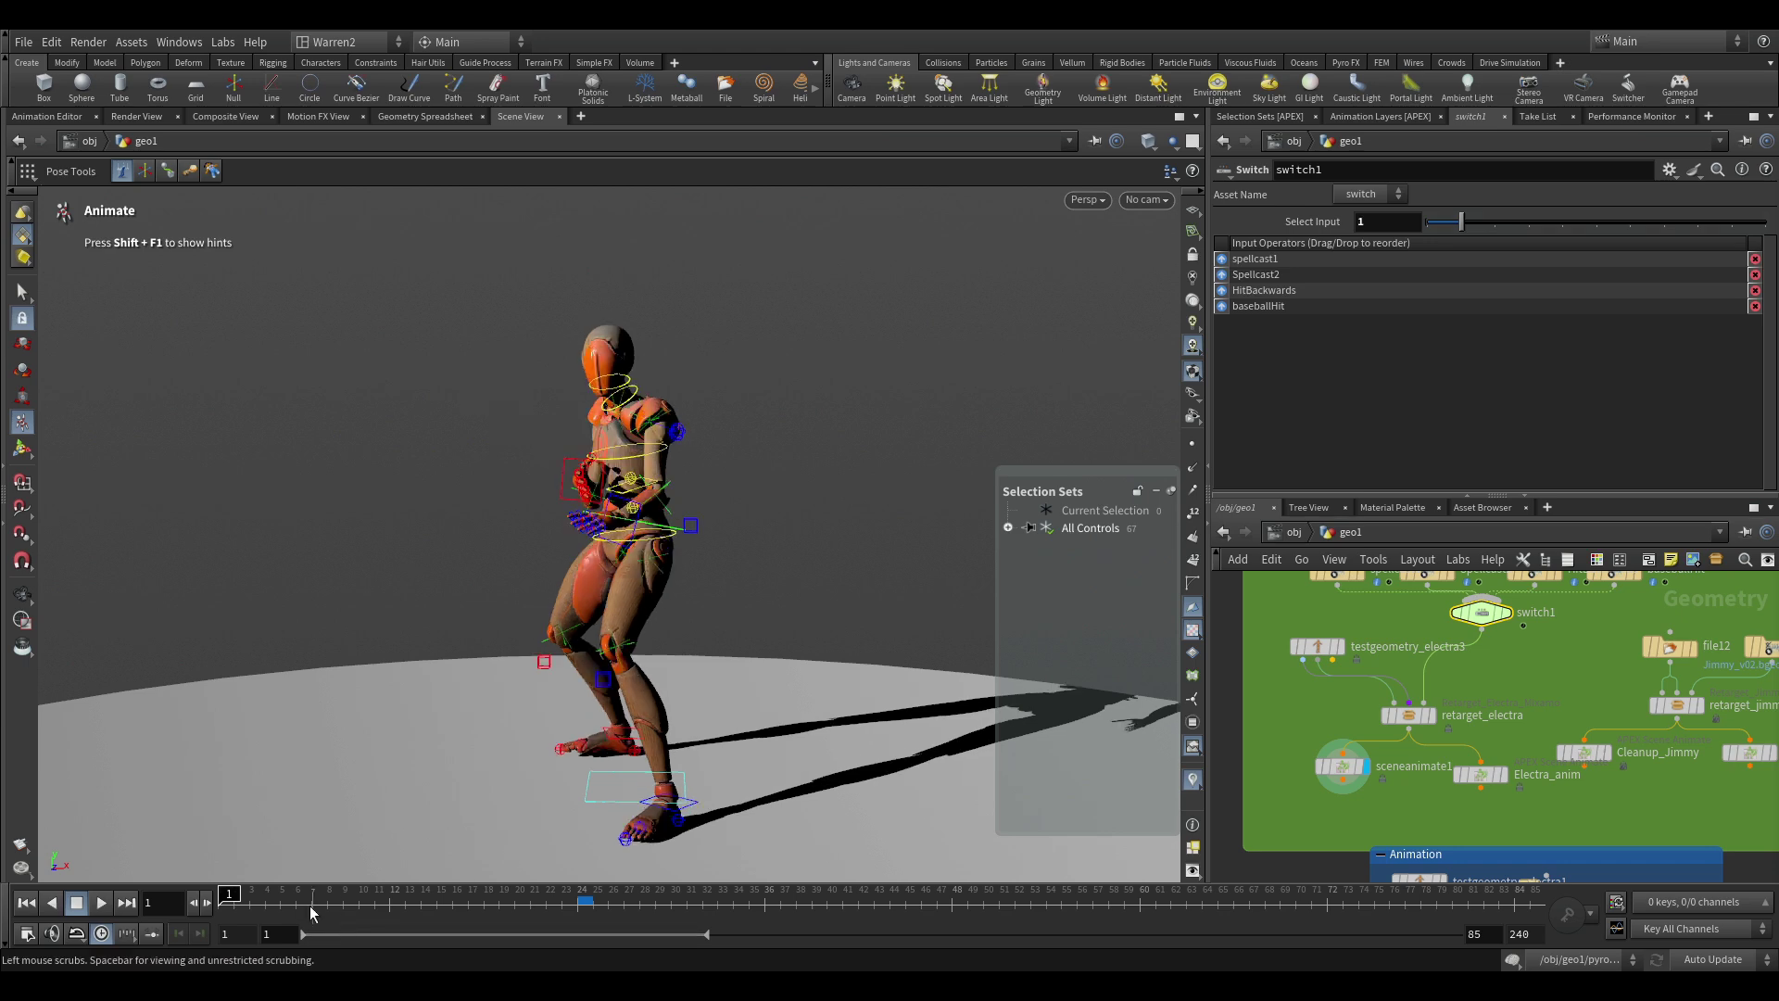
drag(408, 901, 812, 901)
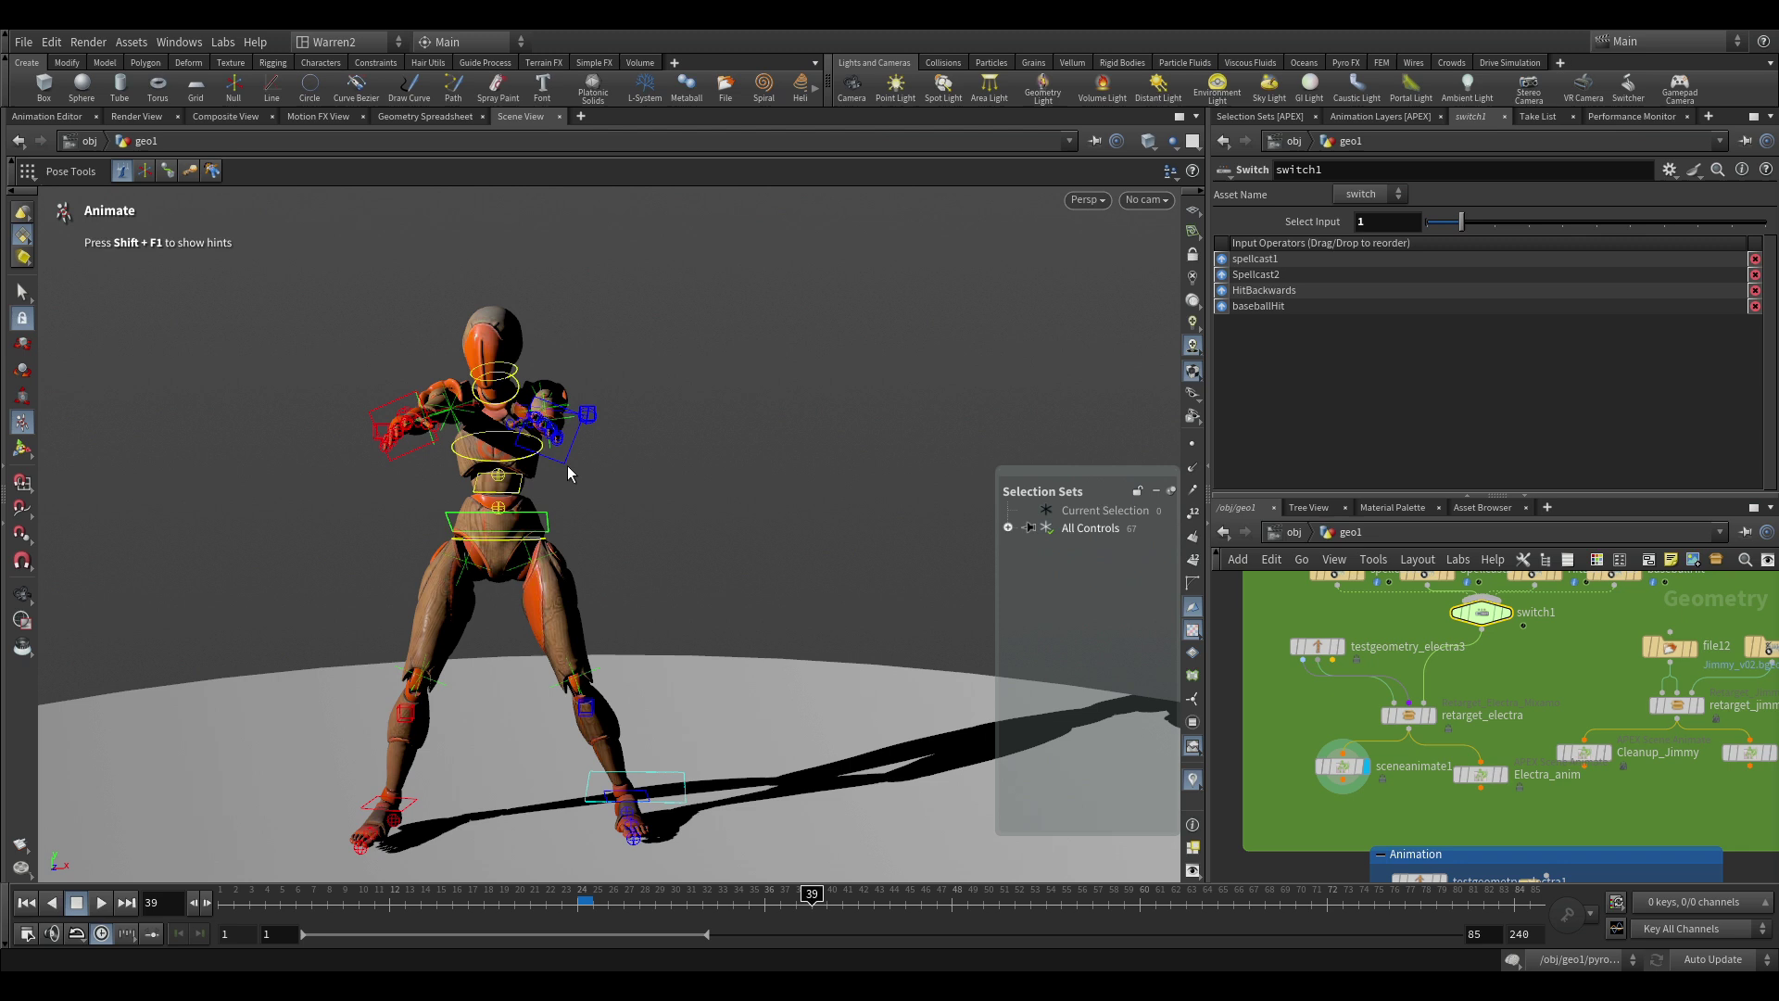
key(ctrl+Up)
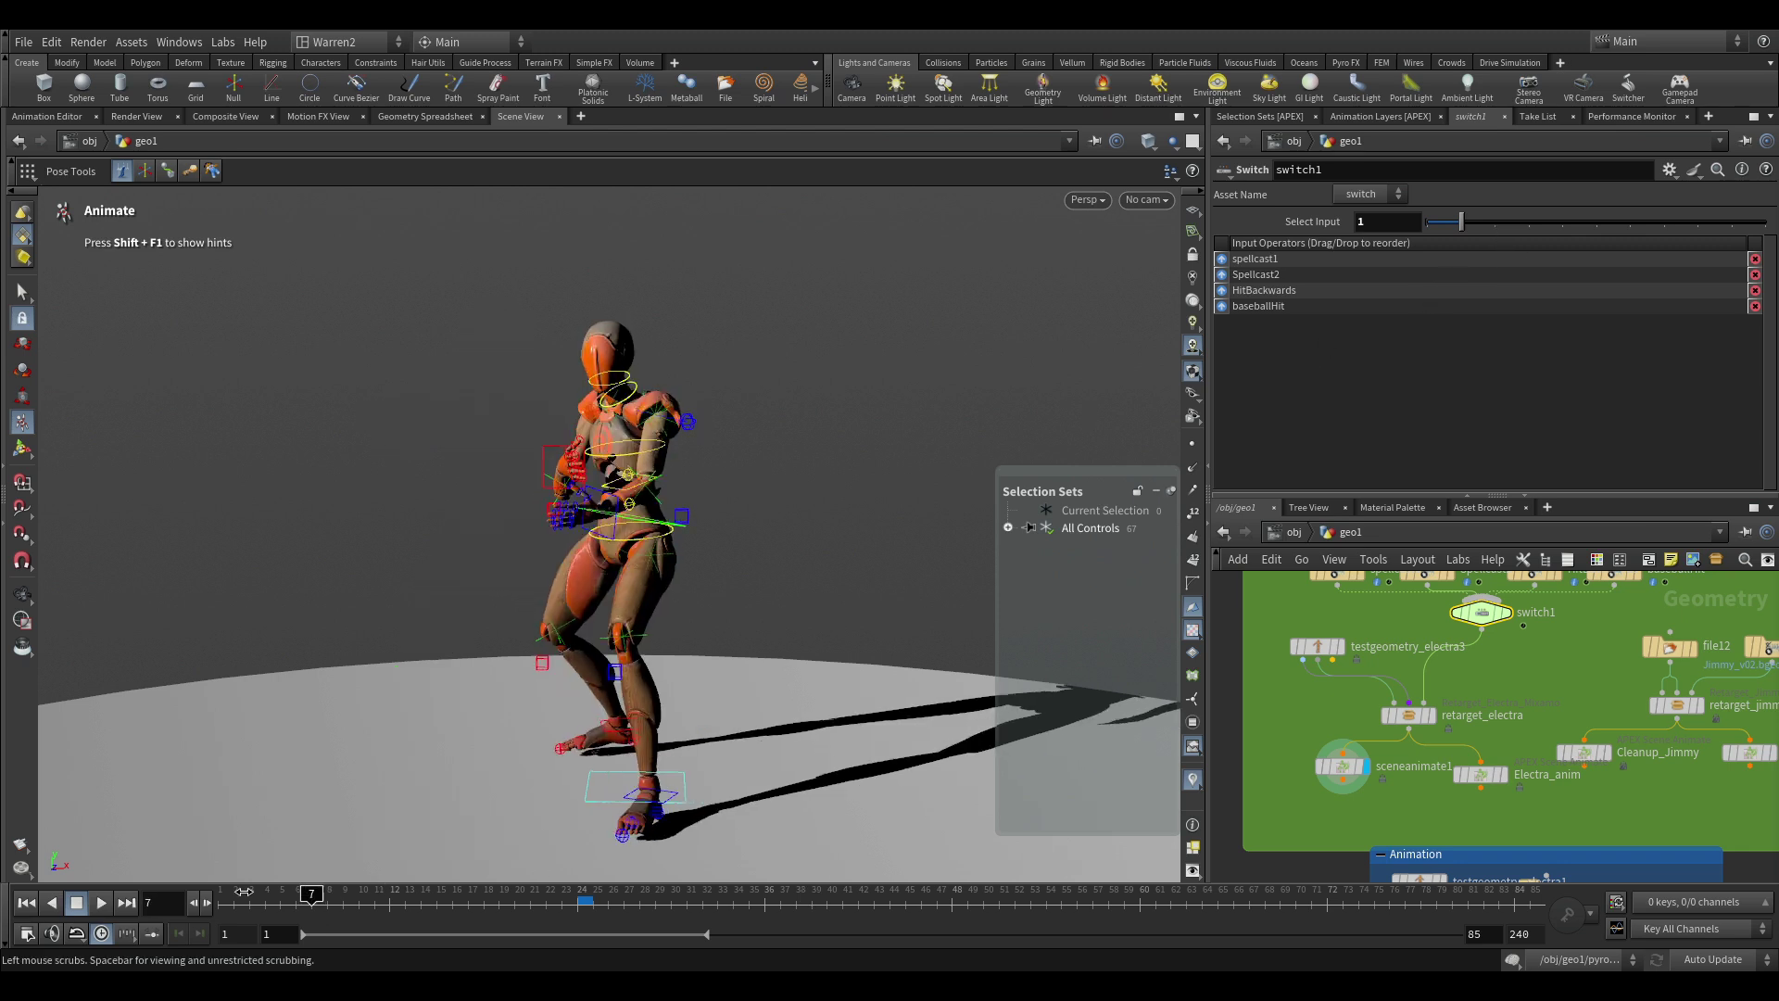
Set switch1 to HitBackwards, check Electra's fall at frame 37, then select Cleanup_Jimmy.
drag(1489, 223, 1495, 228)
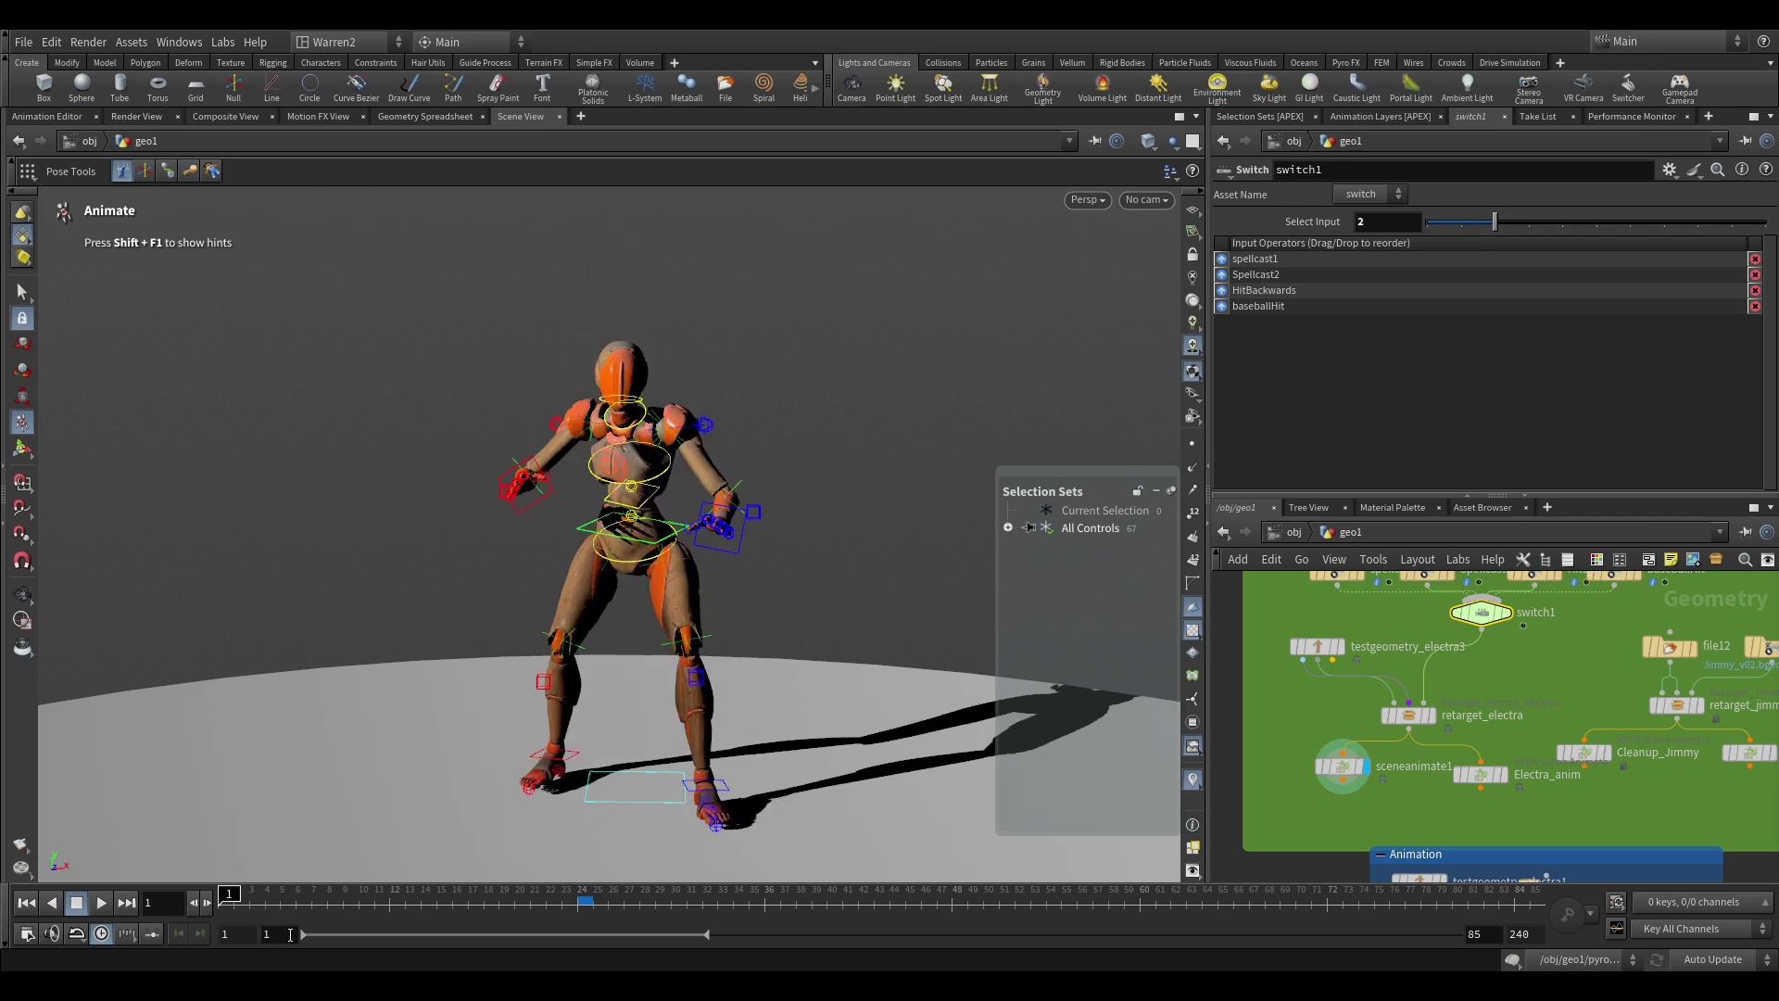
drag(278, 904, 214, 927)
click(727, 527)
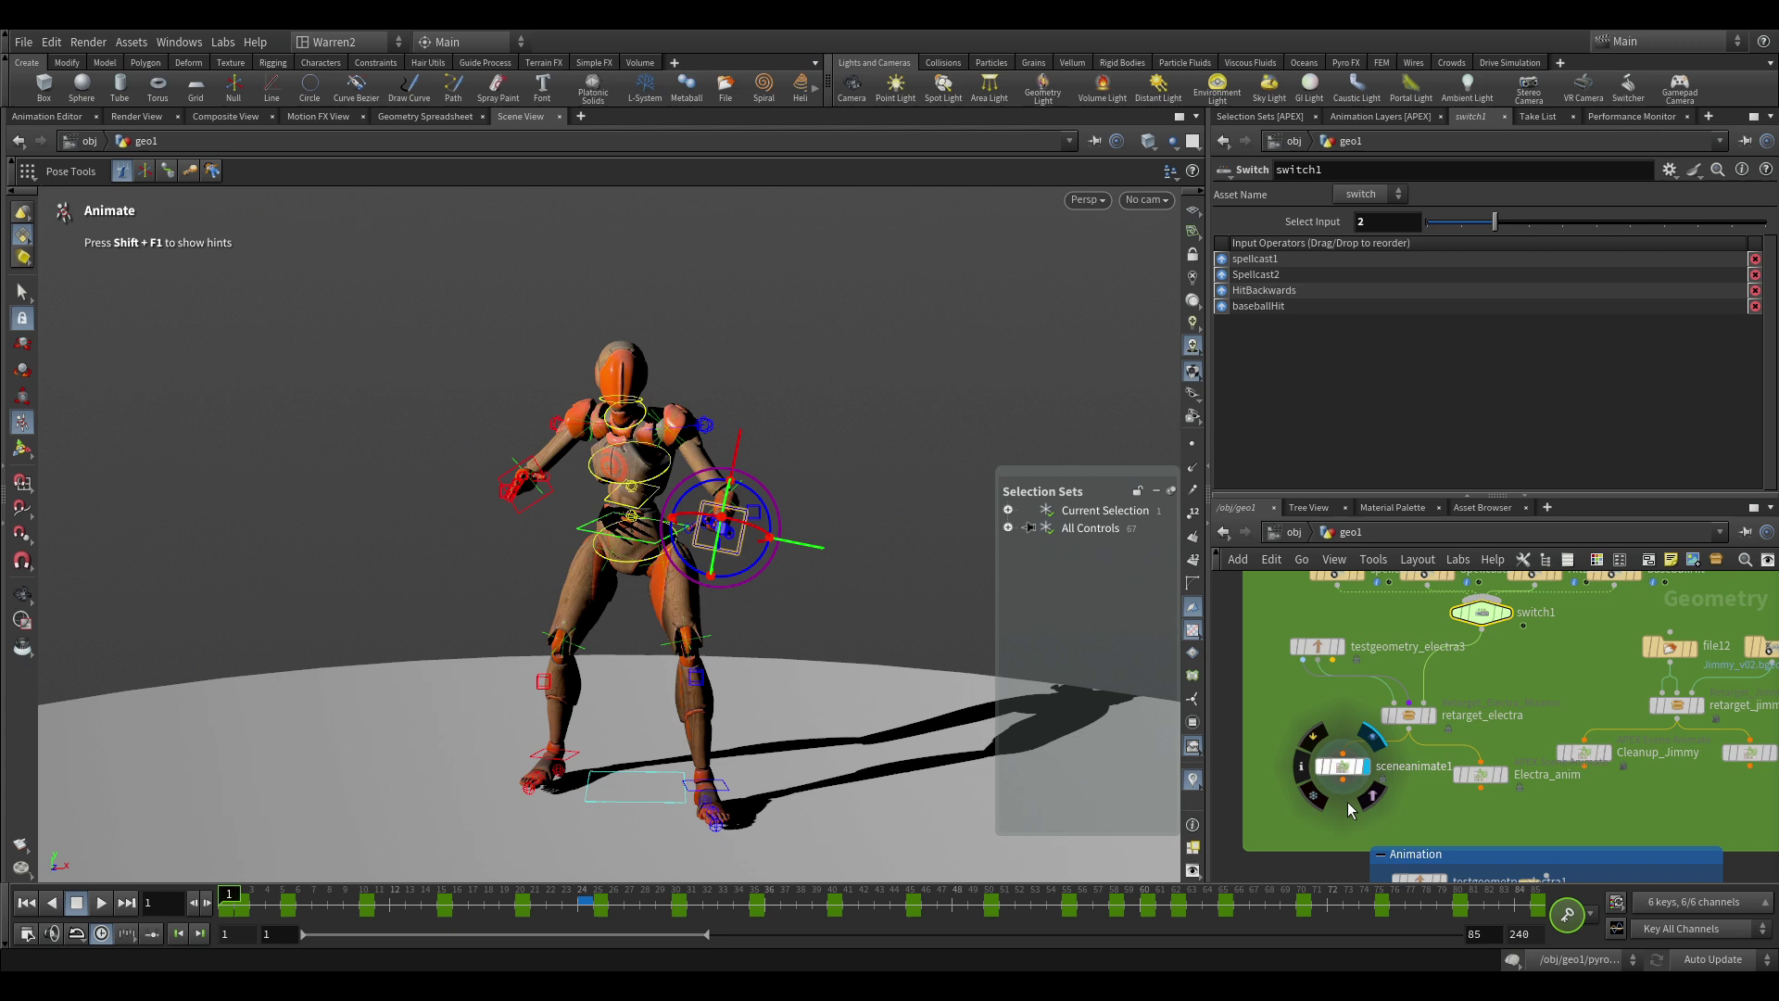
middle_drag(1689, 758, 1630, 748)
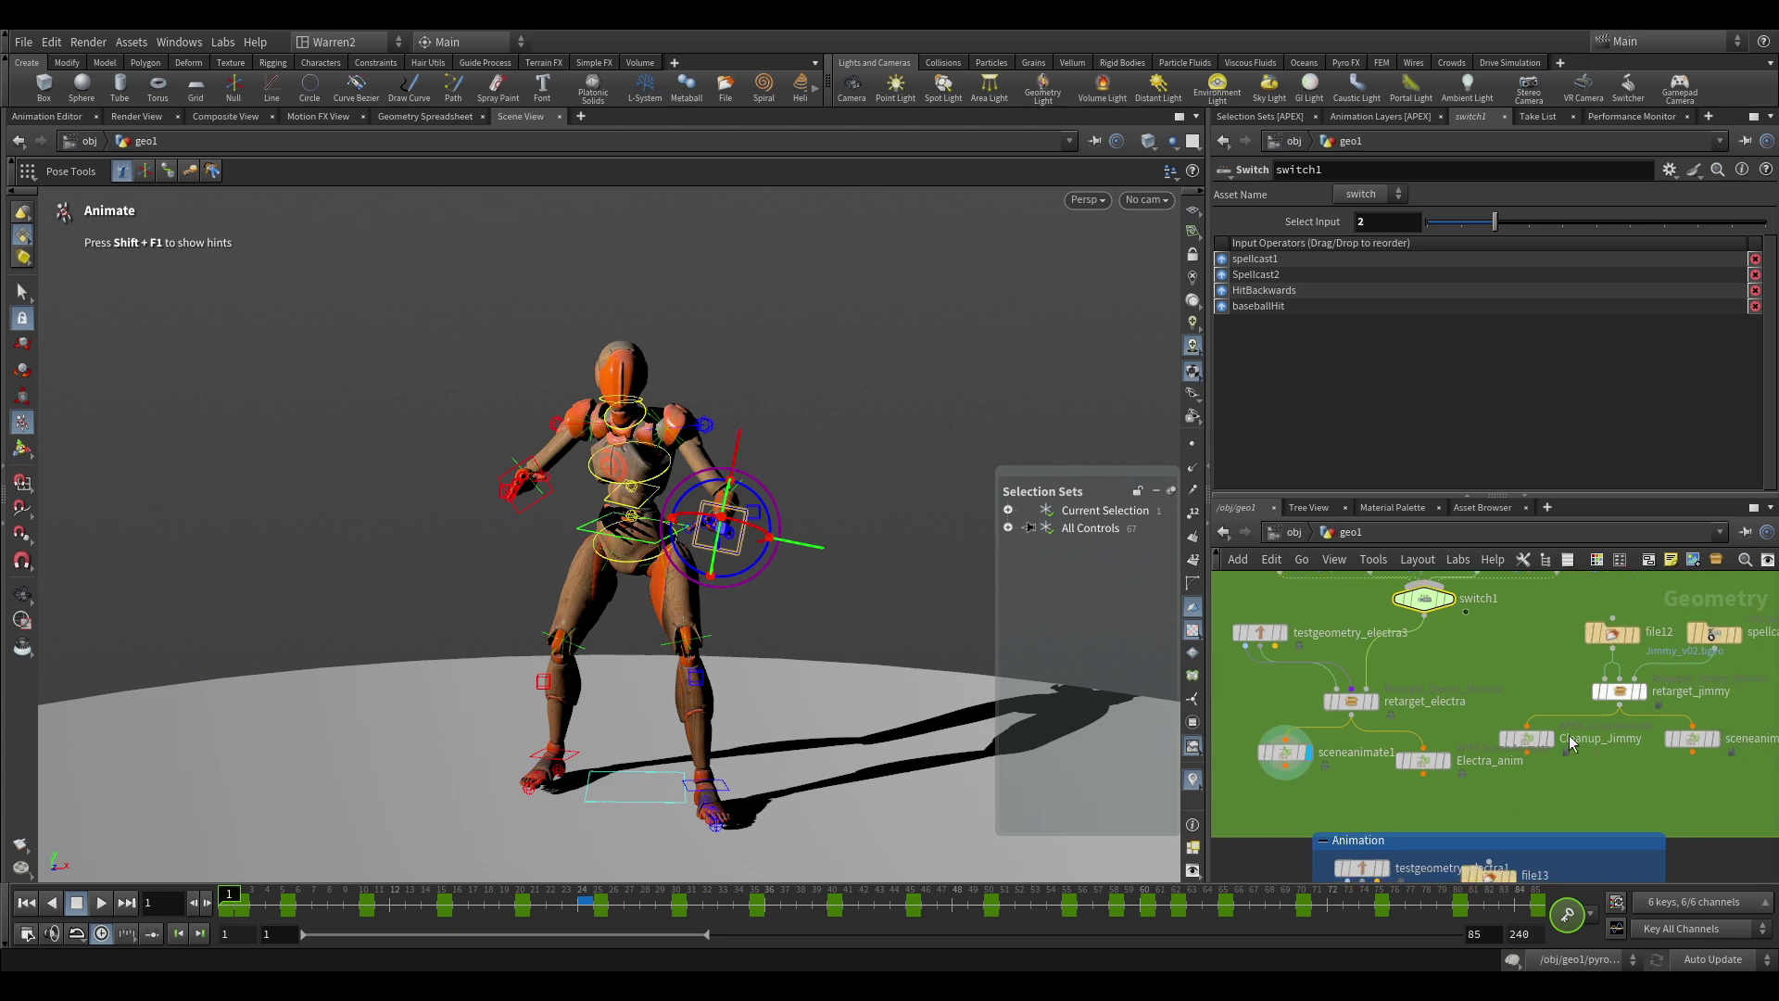
click(1526, 739)
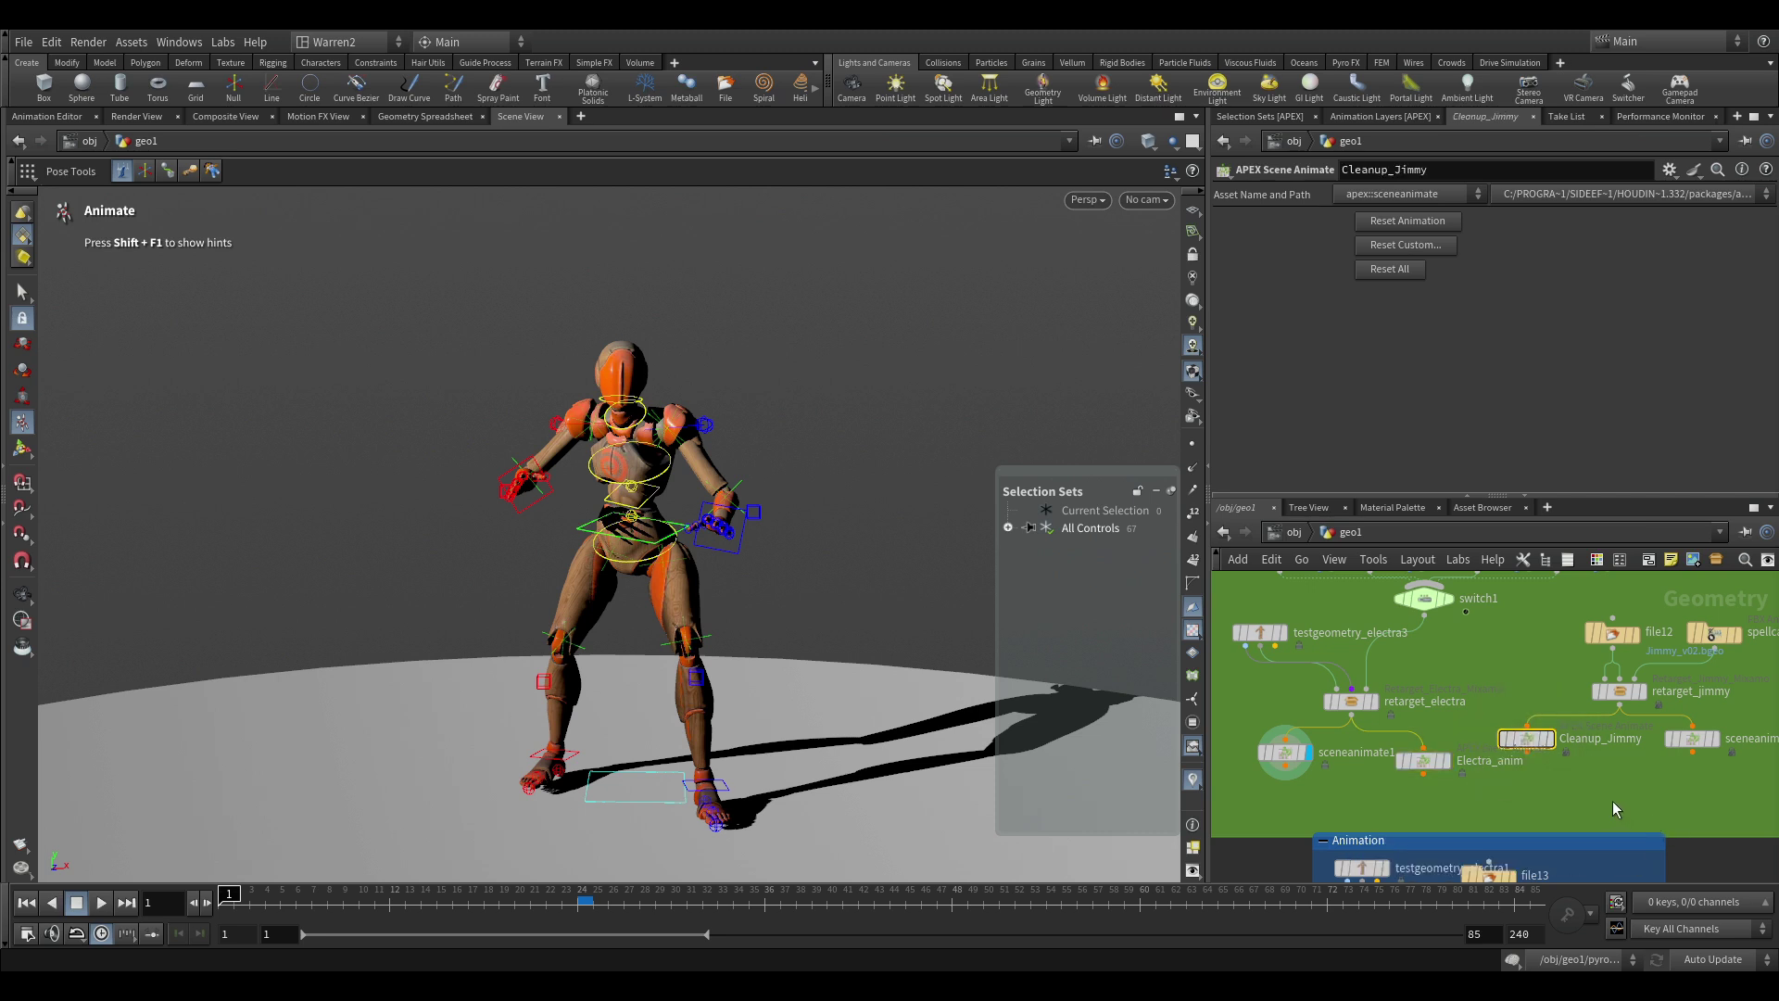
Pan to the Animation network box and select sceneanimate2 below firebeam.
middle_drag(1612, 809, 1615, 610)
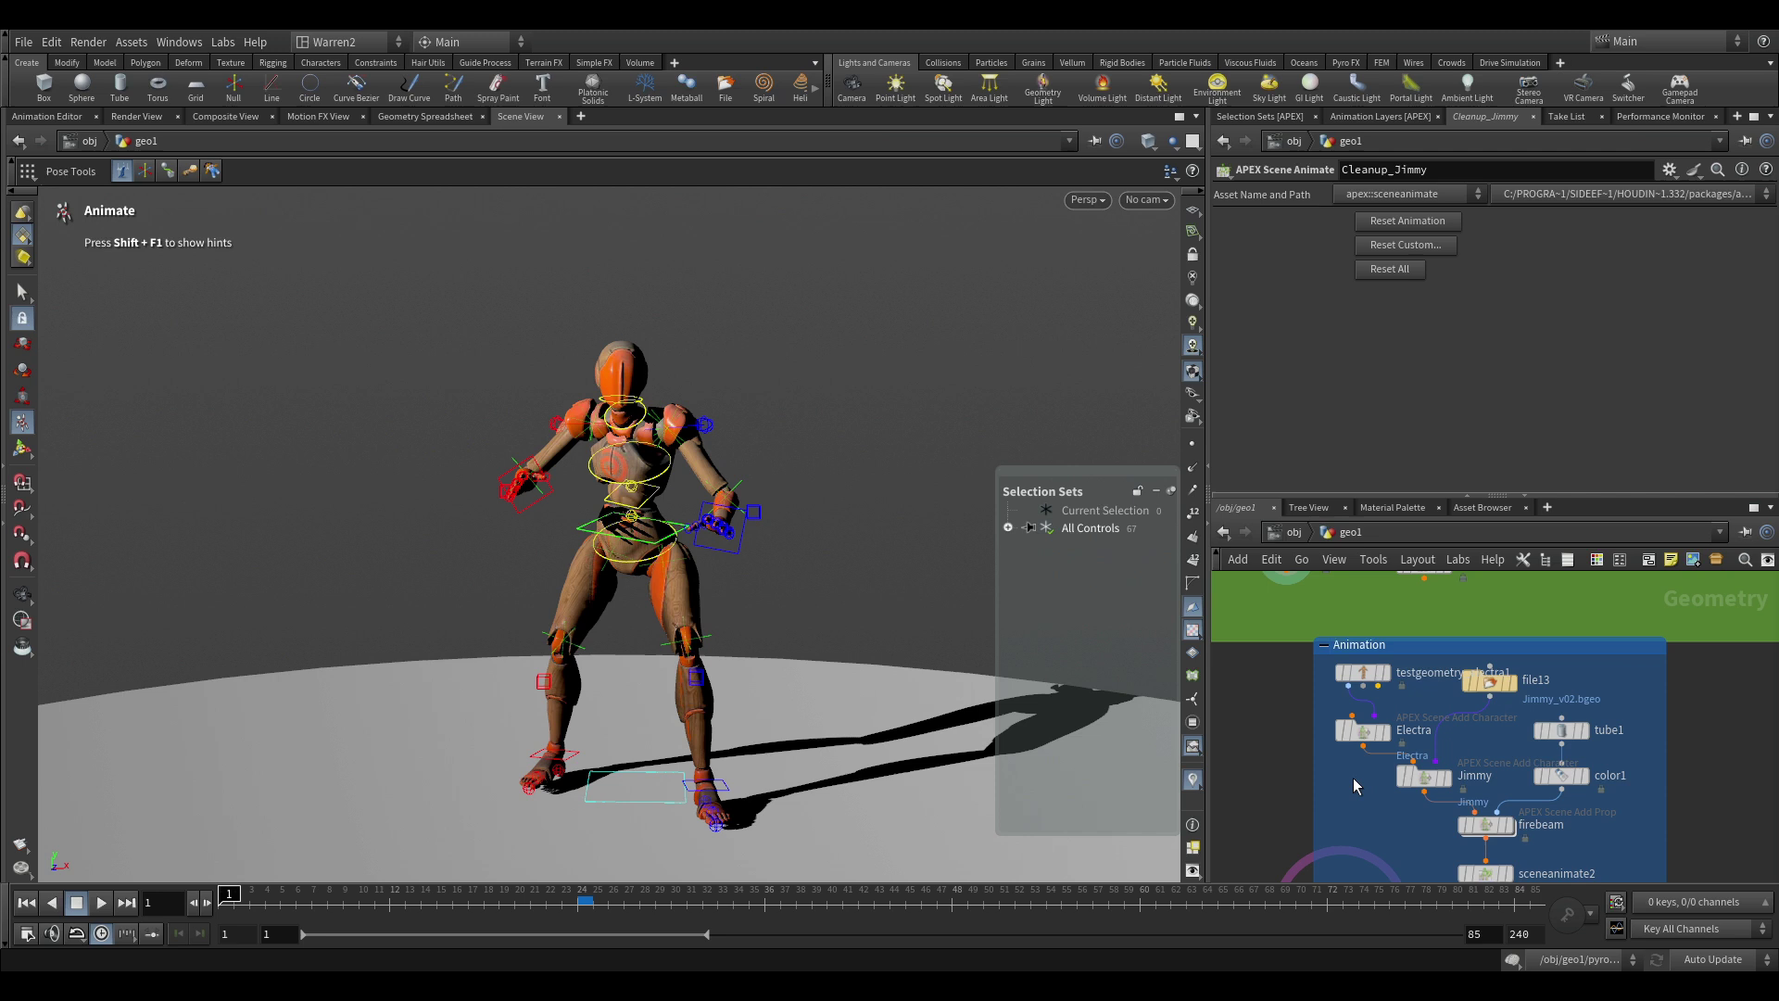
middle_drag(1369, 802, 1356, 771)
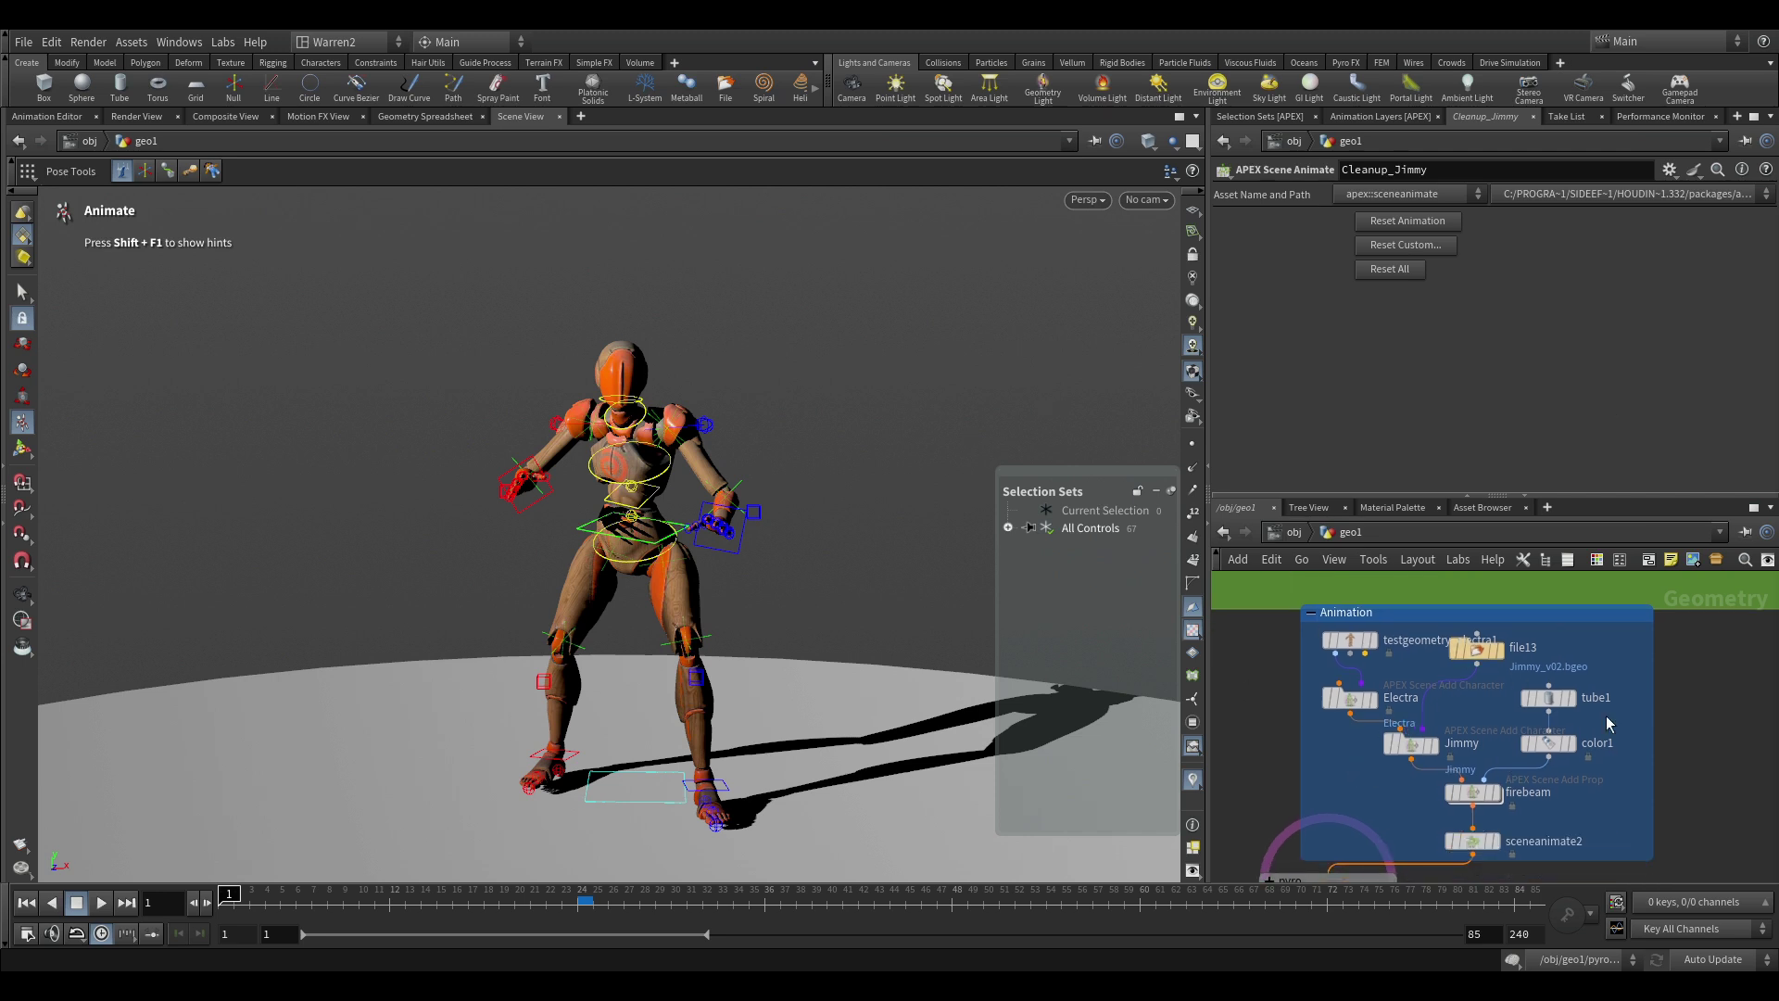
middle_drag(1626, 826, 1621, 789)
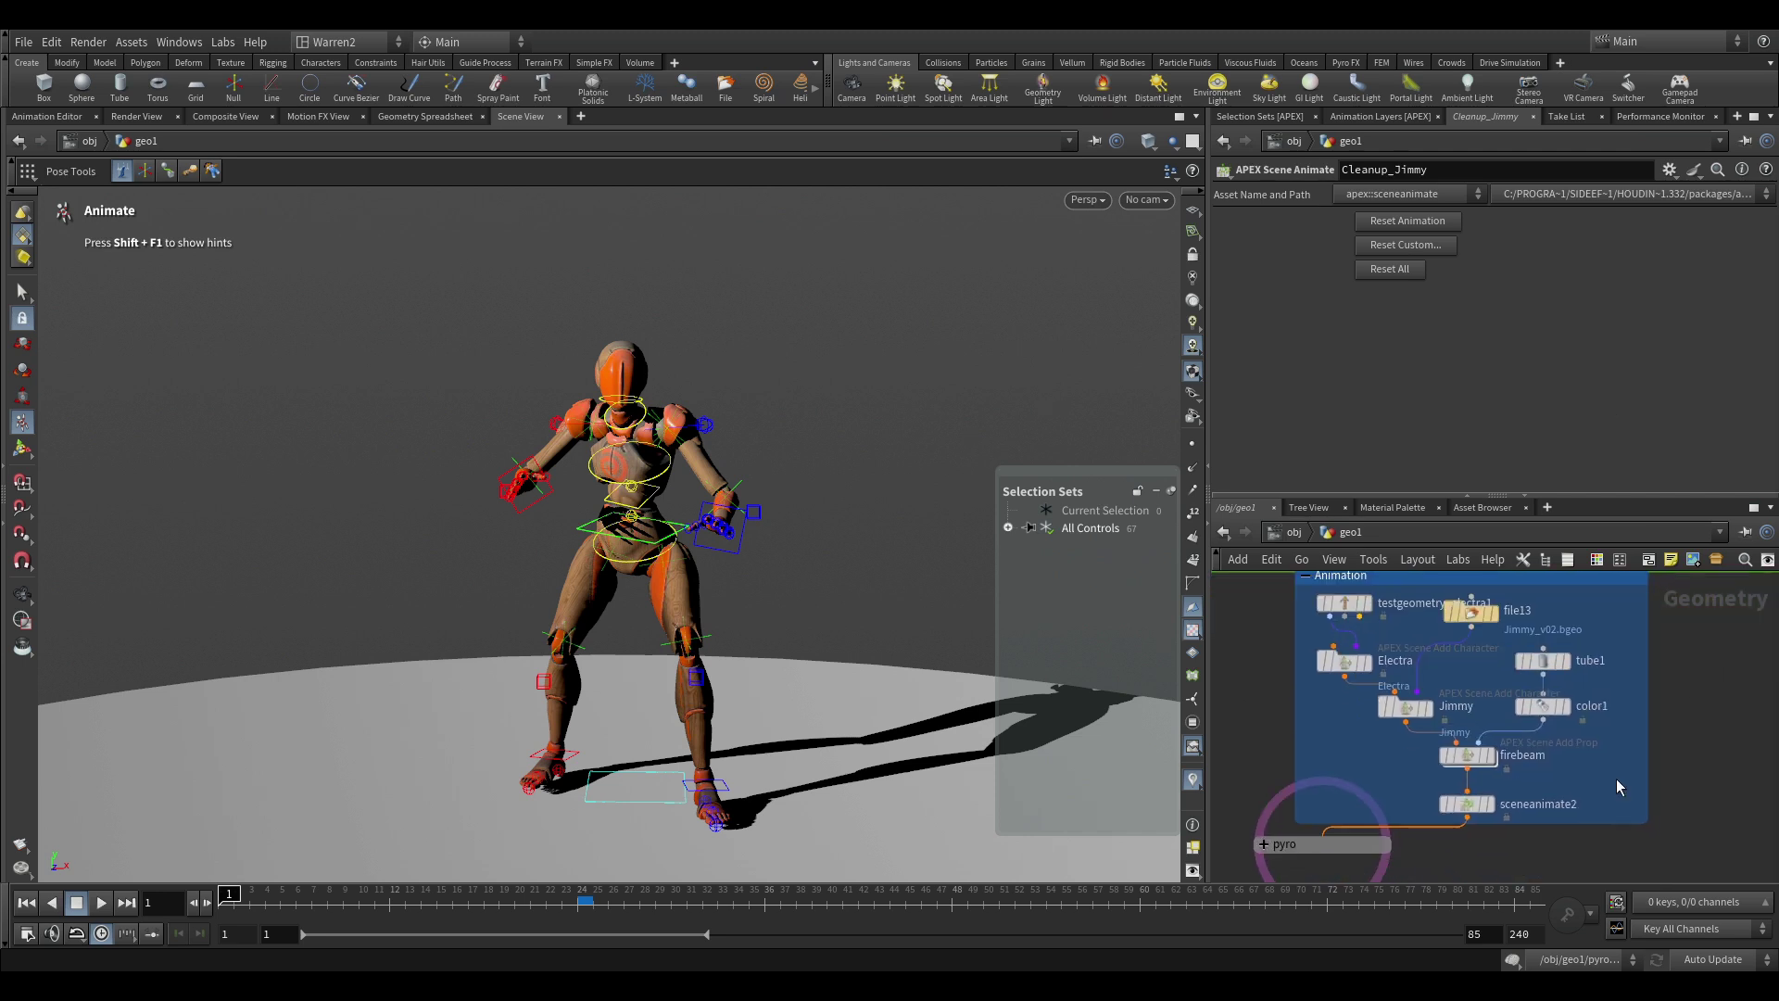
click(1469, 808)
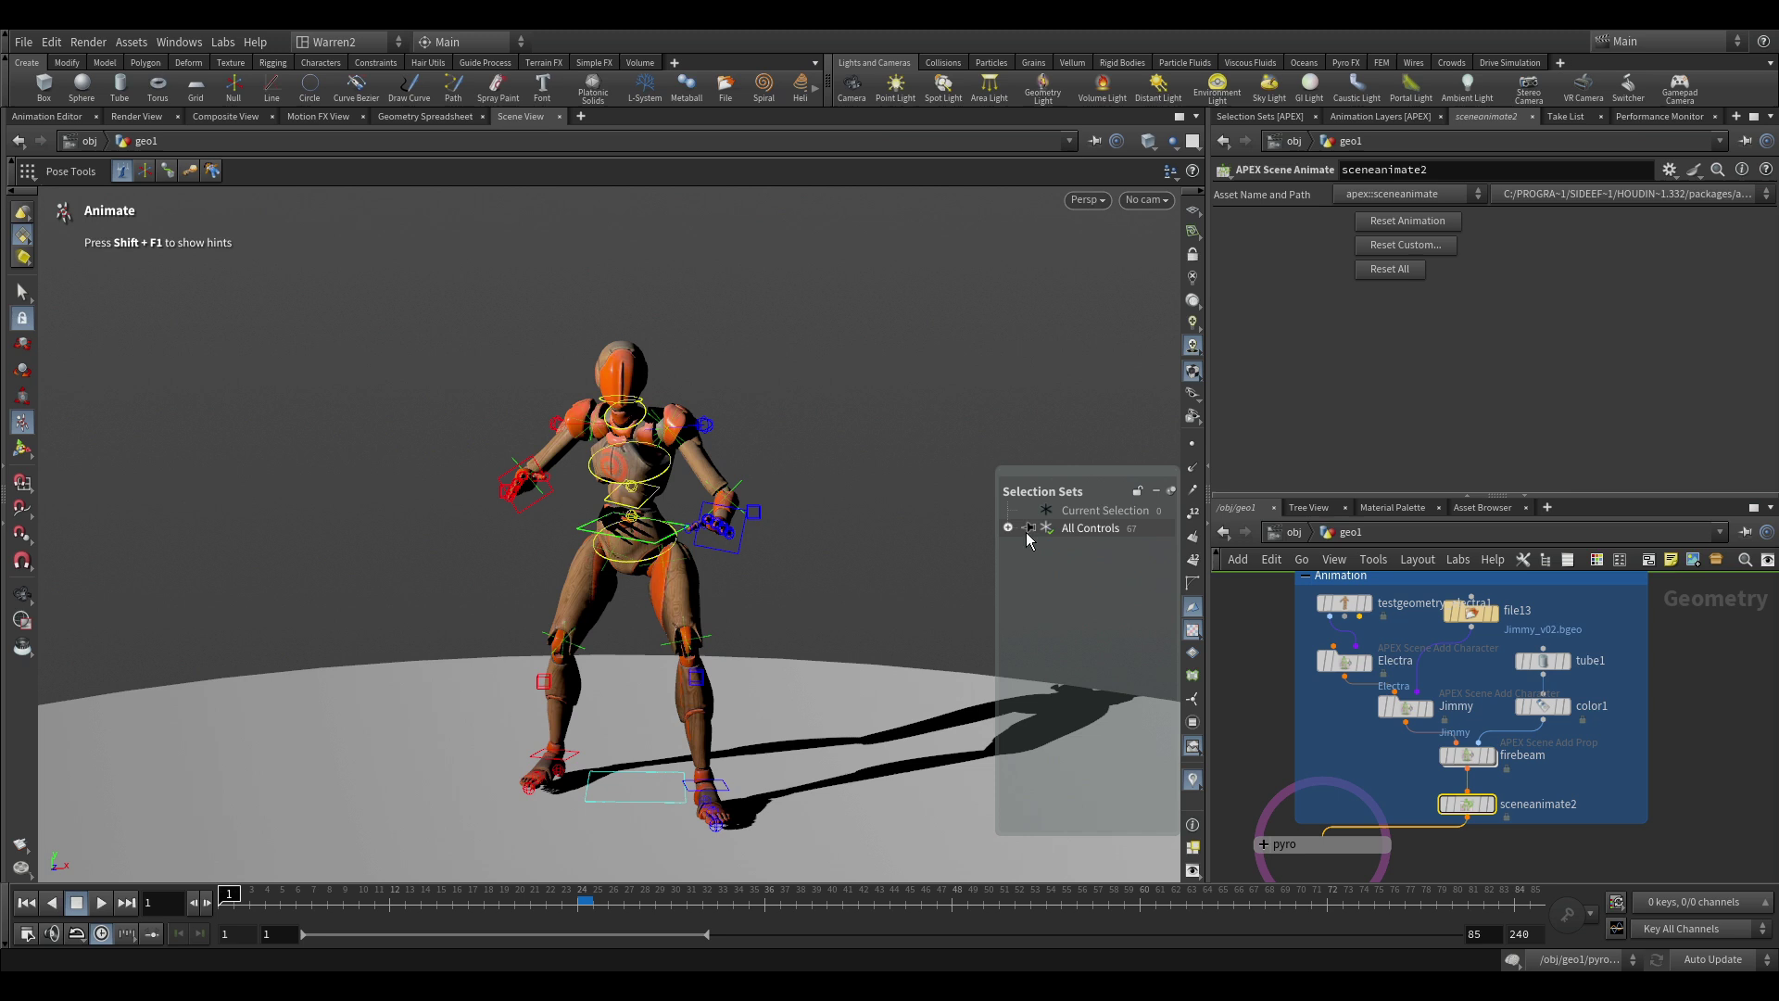
Display sceneanimate2 in the Animate state and view the scene through cam1.
click(1490, 806)
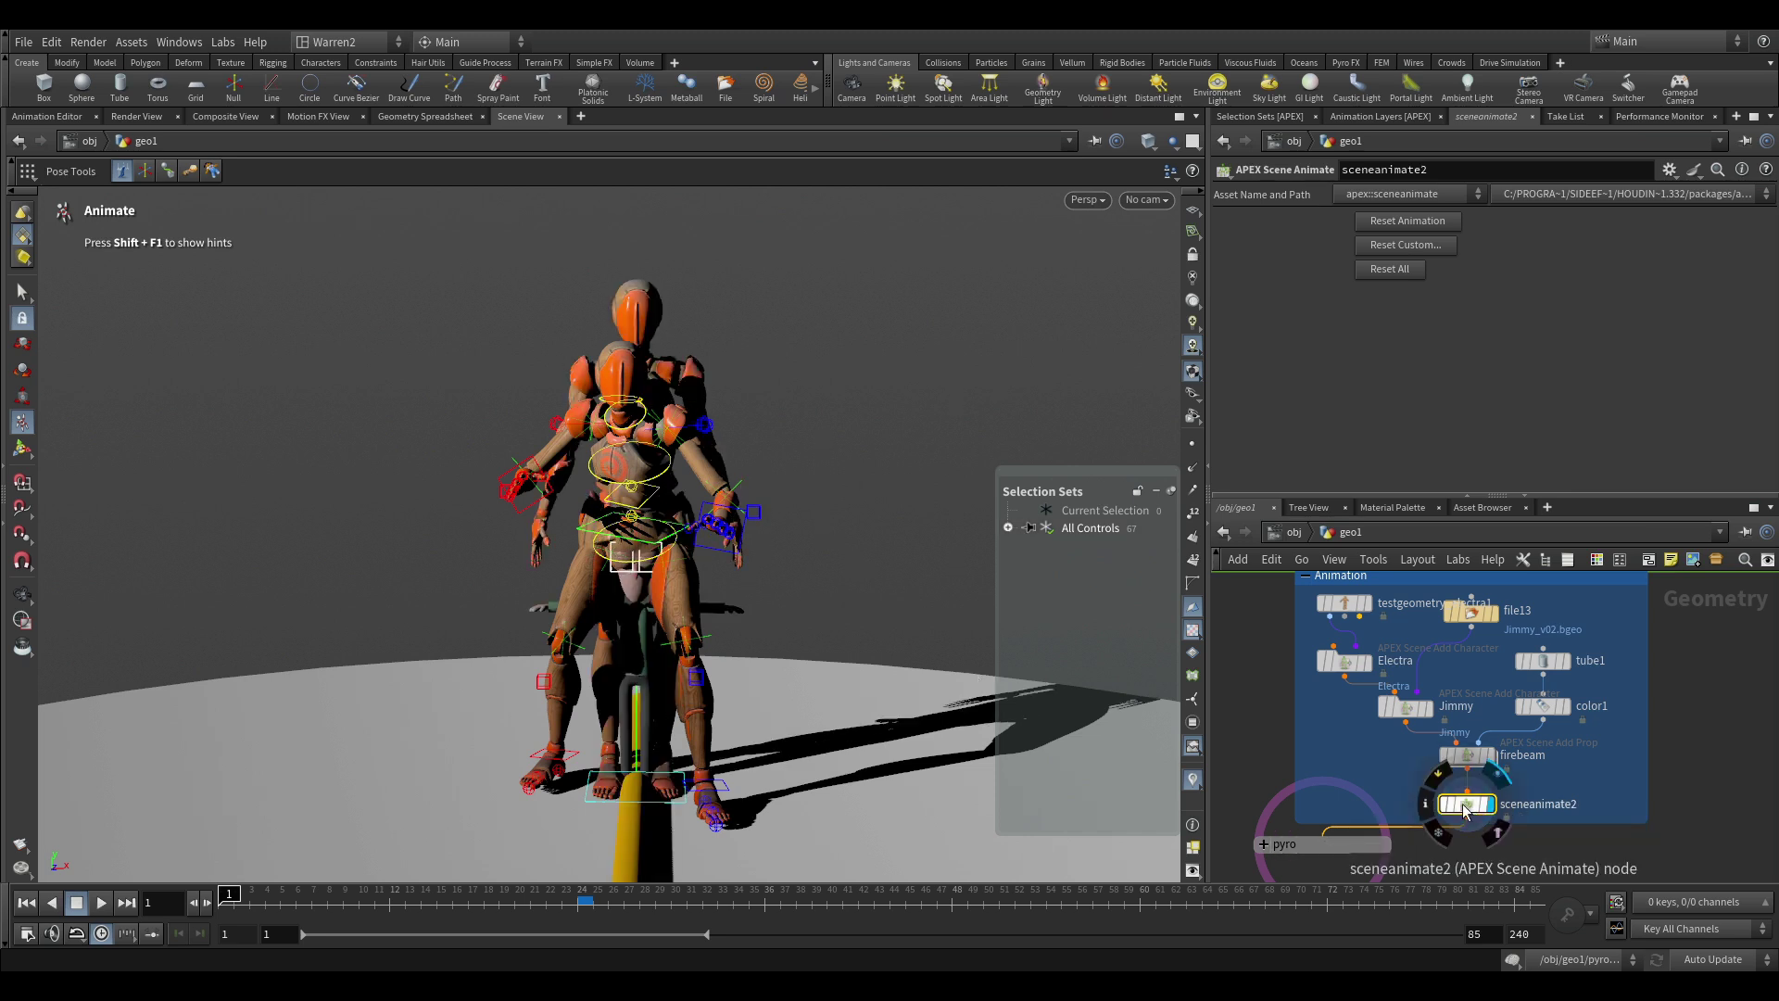
click(28, 425)
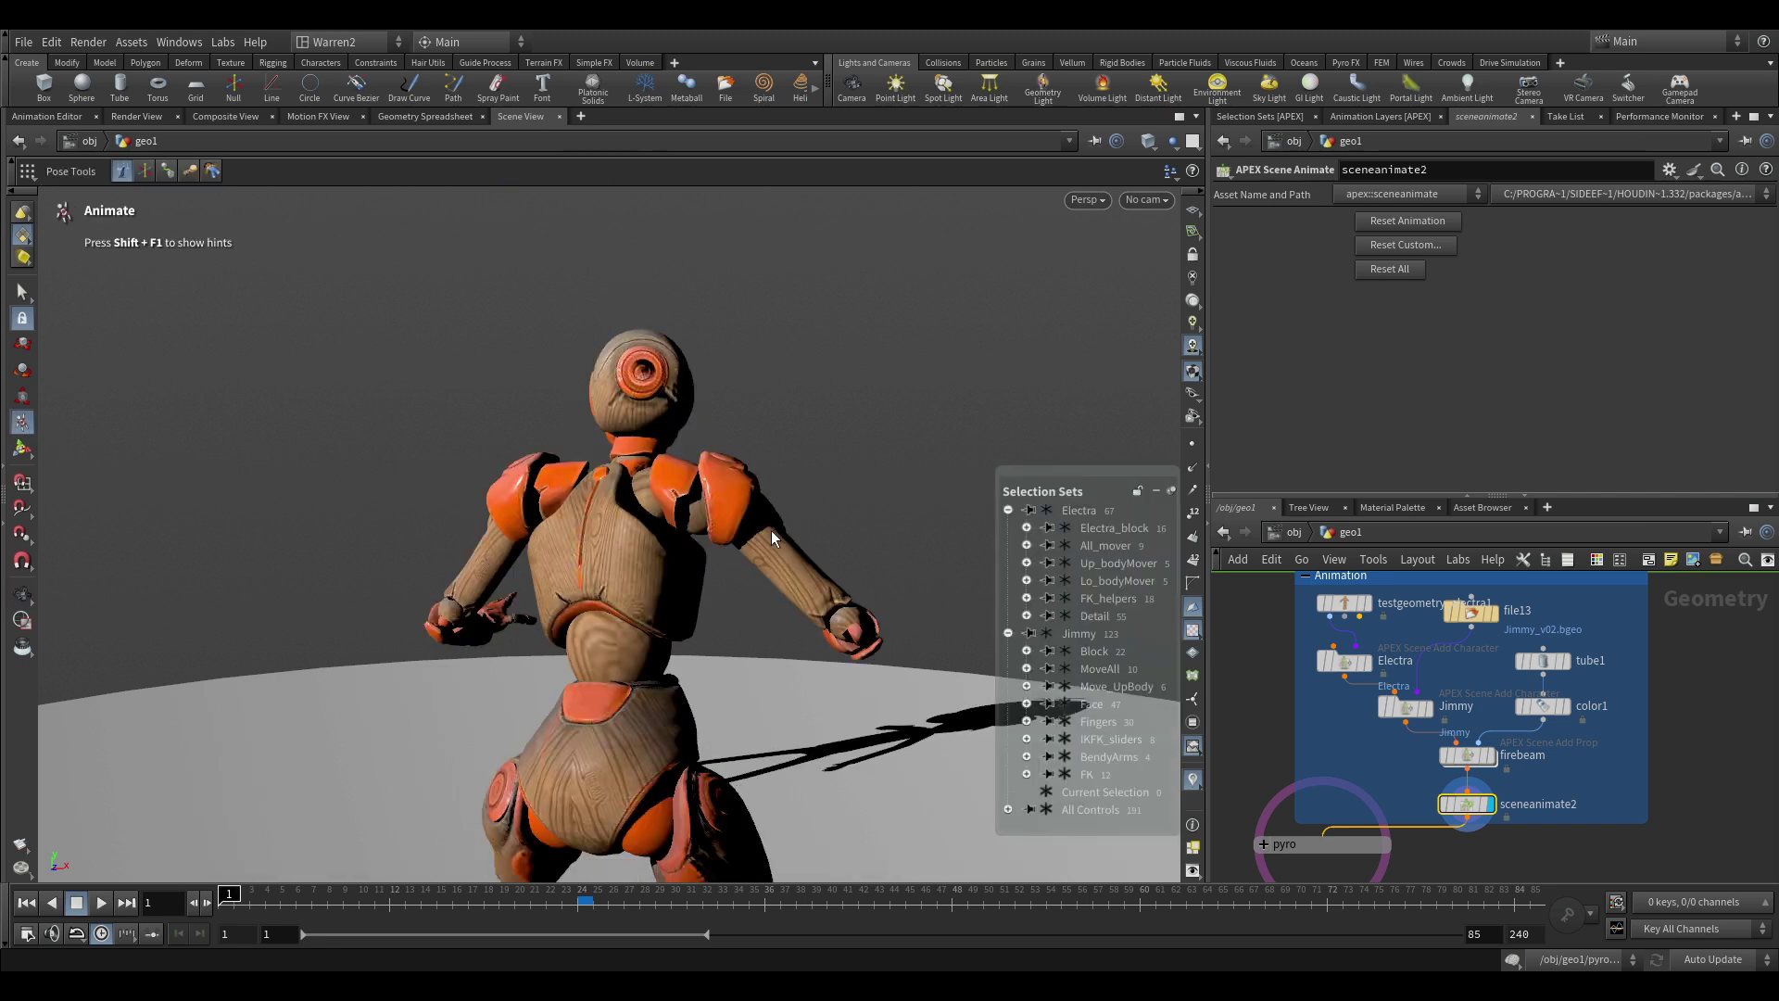
click(1147, 199)
click(1169, 287)
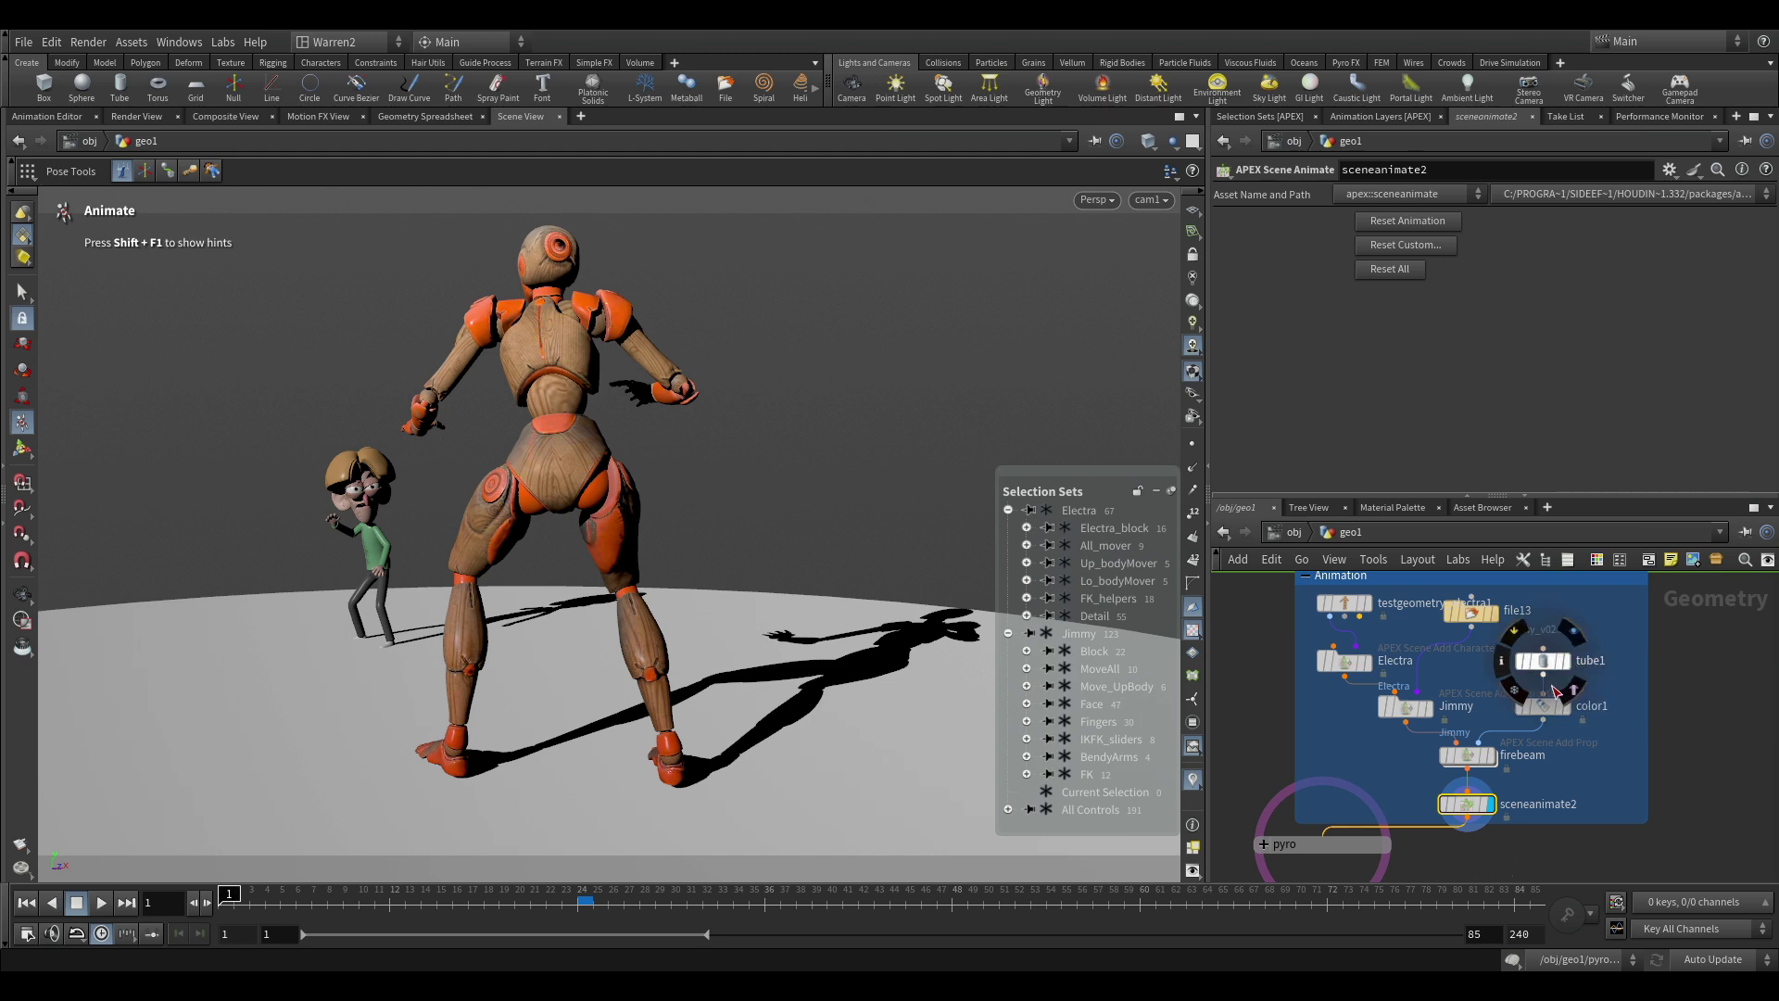
Scrub to frames 46 and 29, play the animation, then check frames 15–35.
mouse_move(1539, 721)
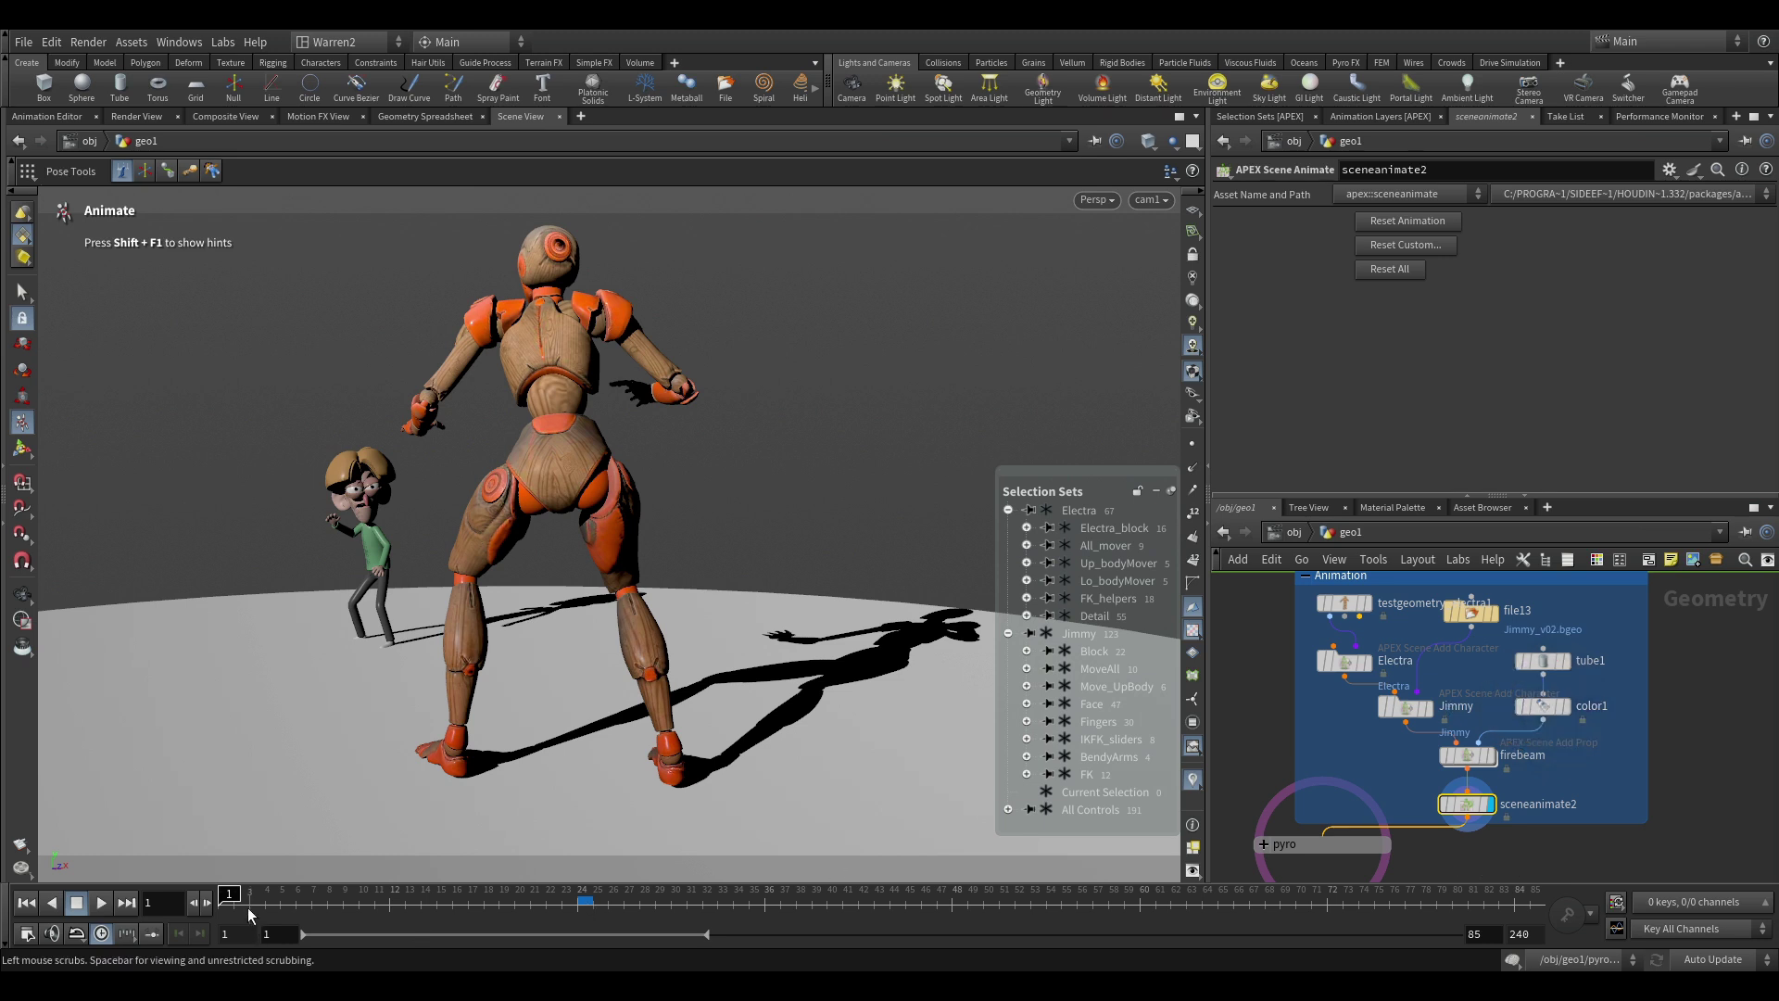
drag(243, 906, 865, 937)
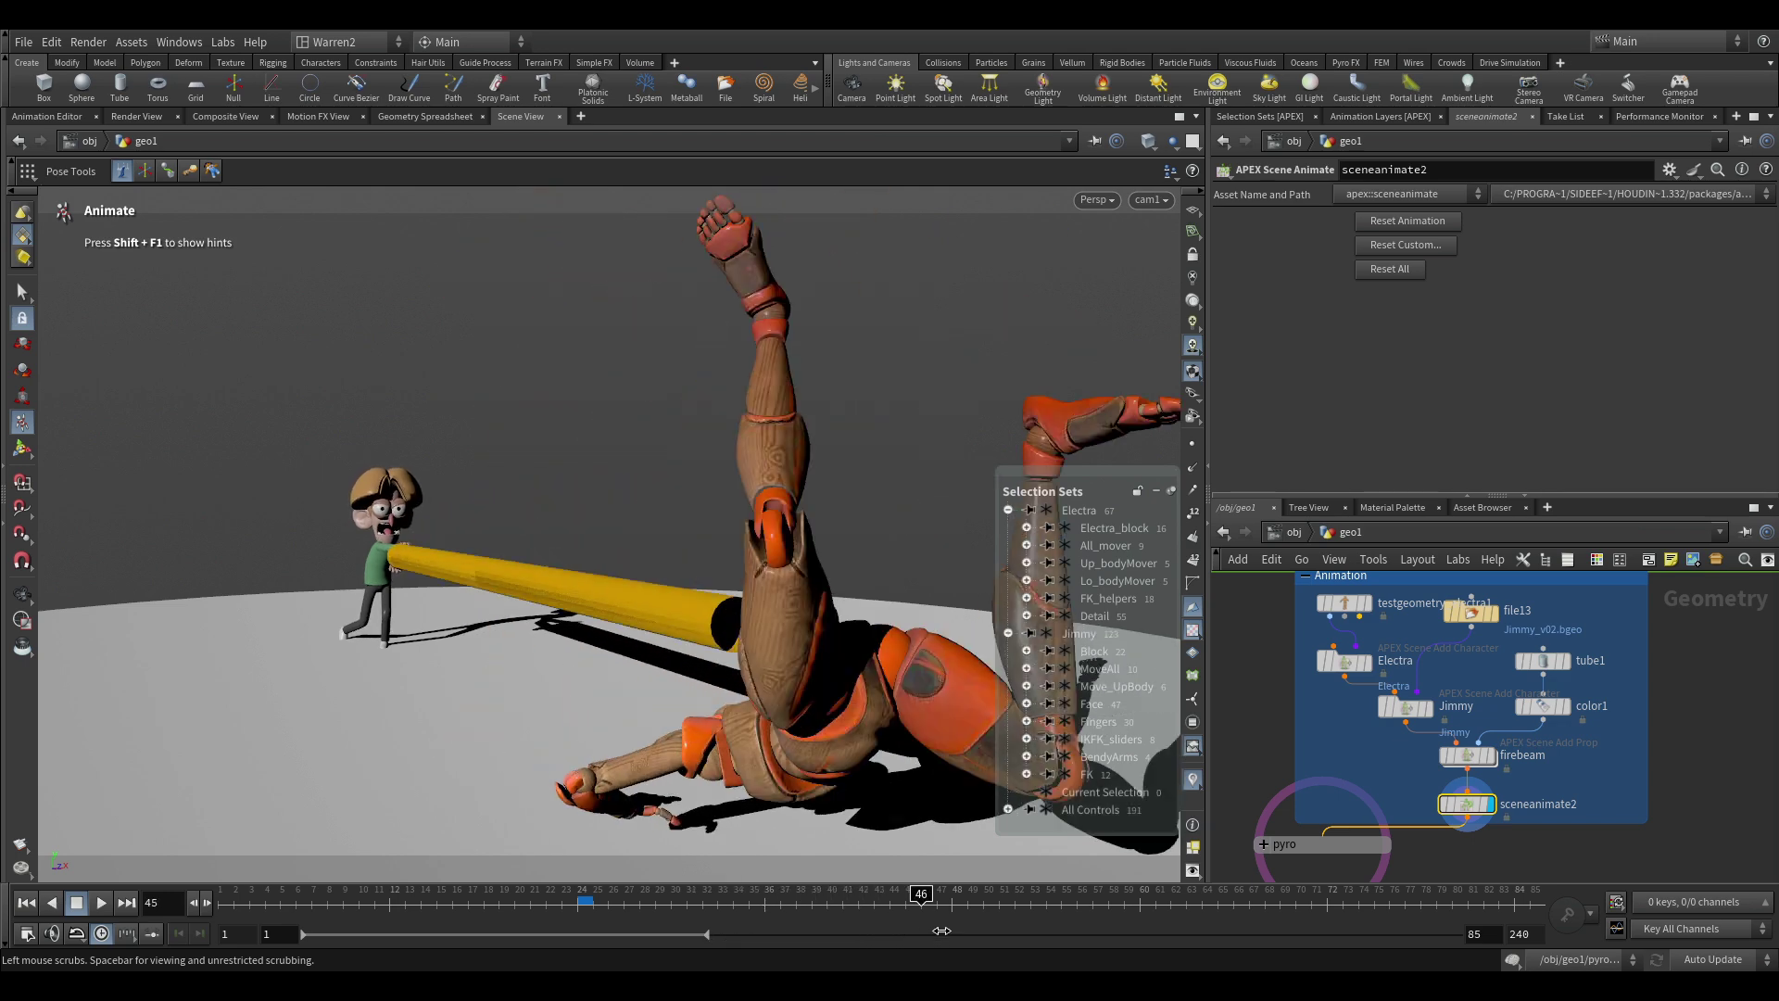
mouse_move(941, 931)
mouse_down()
mouse_move(489, 887)
mouse_move(208, 911)
mouse_up()
click(98, 905)
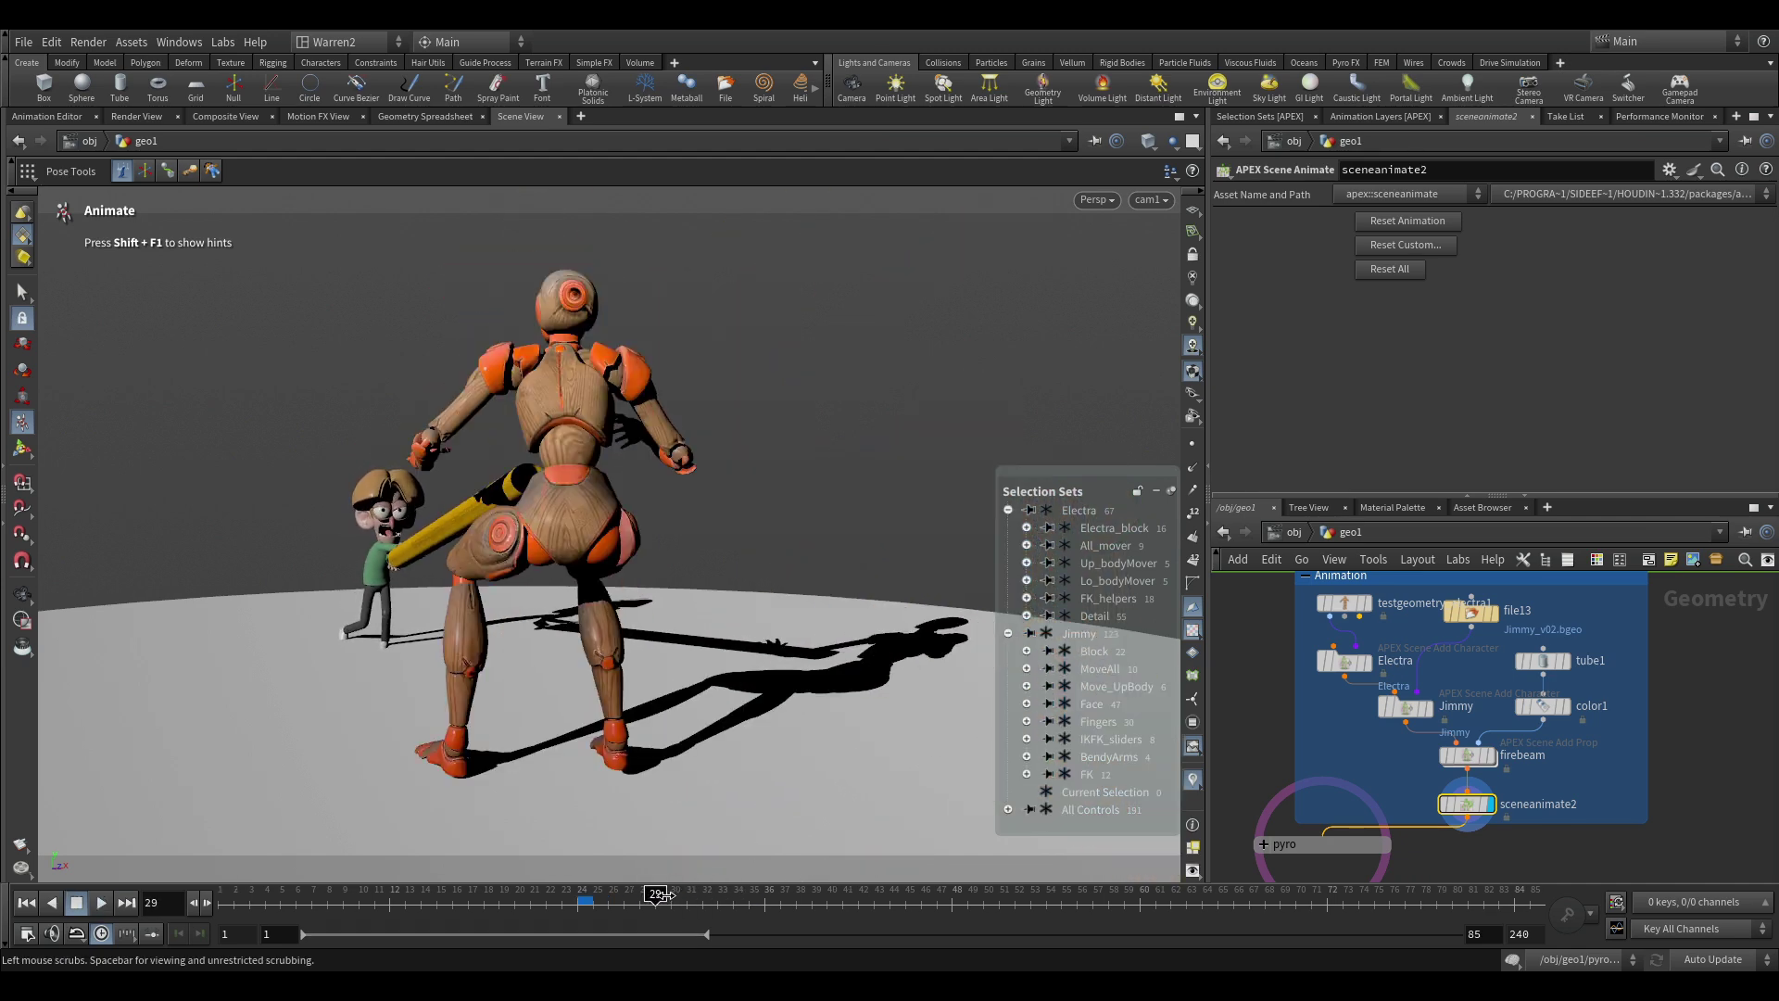
drag(654, 904, 182, 929)
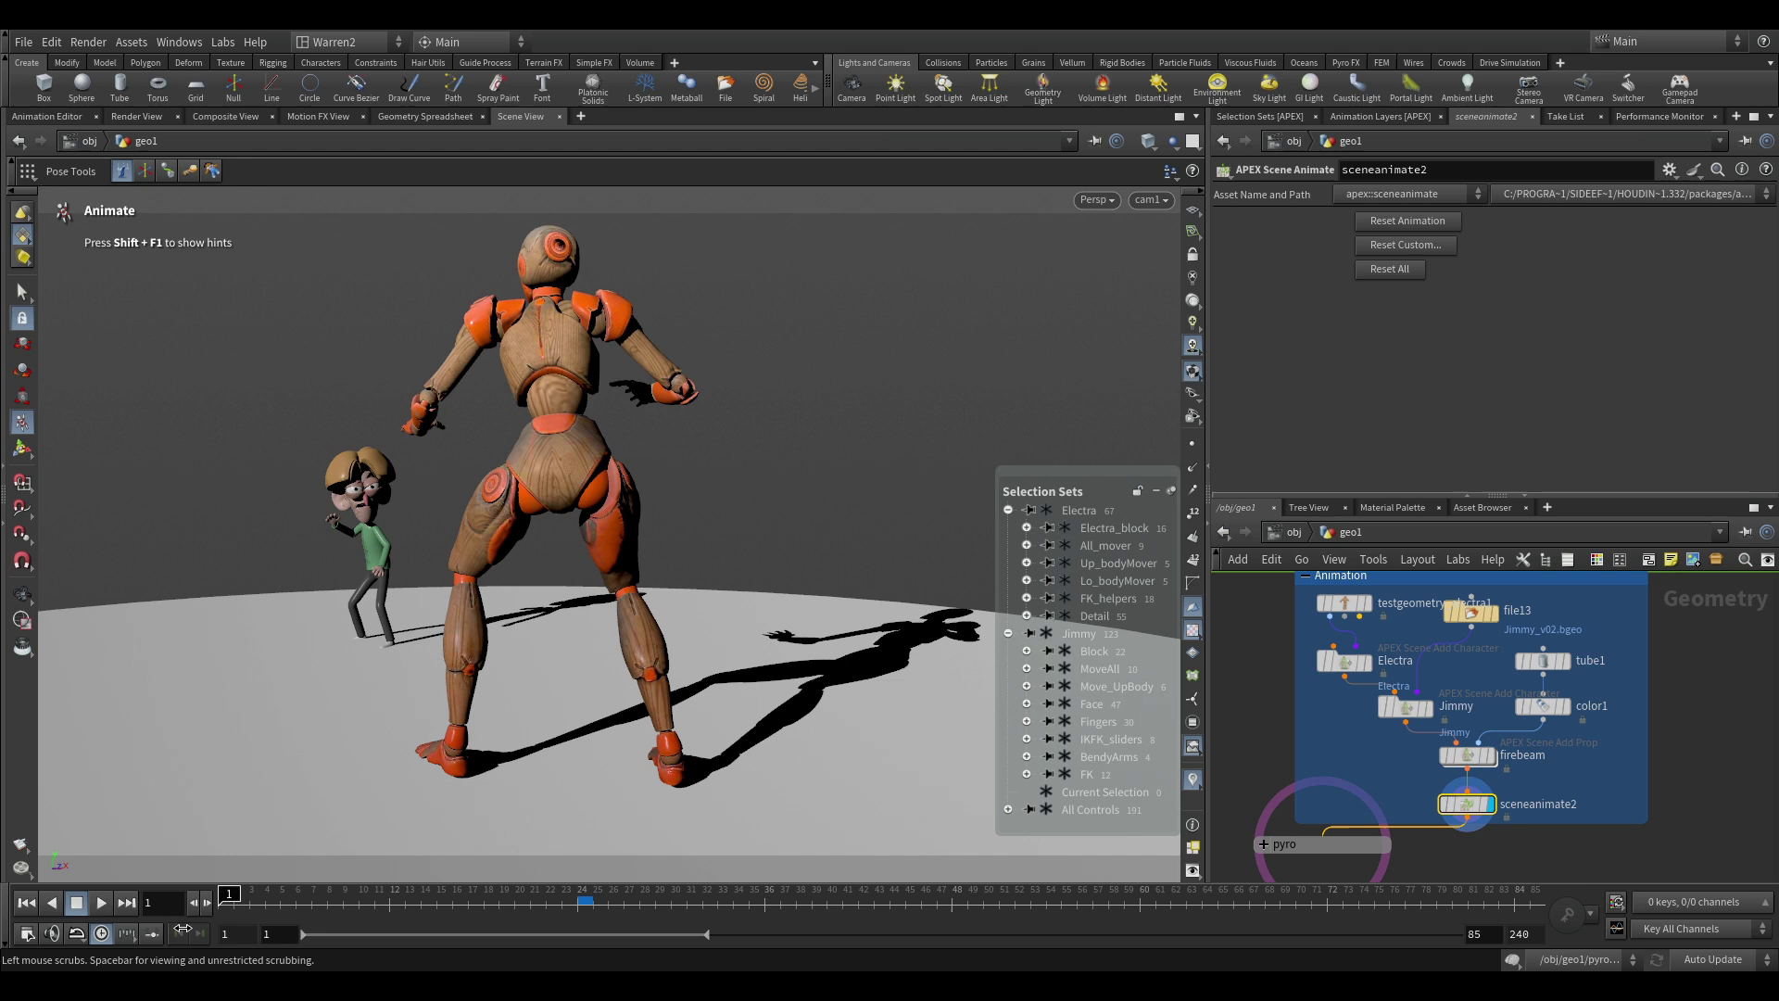
middle_drag(1686, 789, 1714, 593)
Expand the pyro network box and browse its el, jm, fire and pyro nodes.
click(1285, 668)
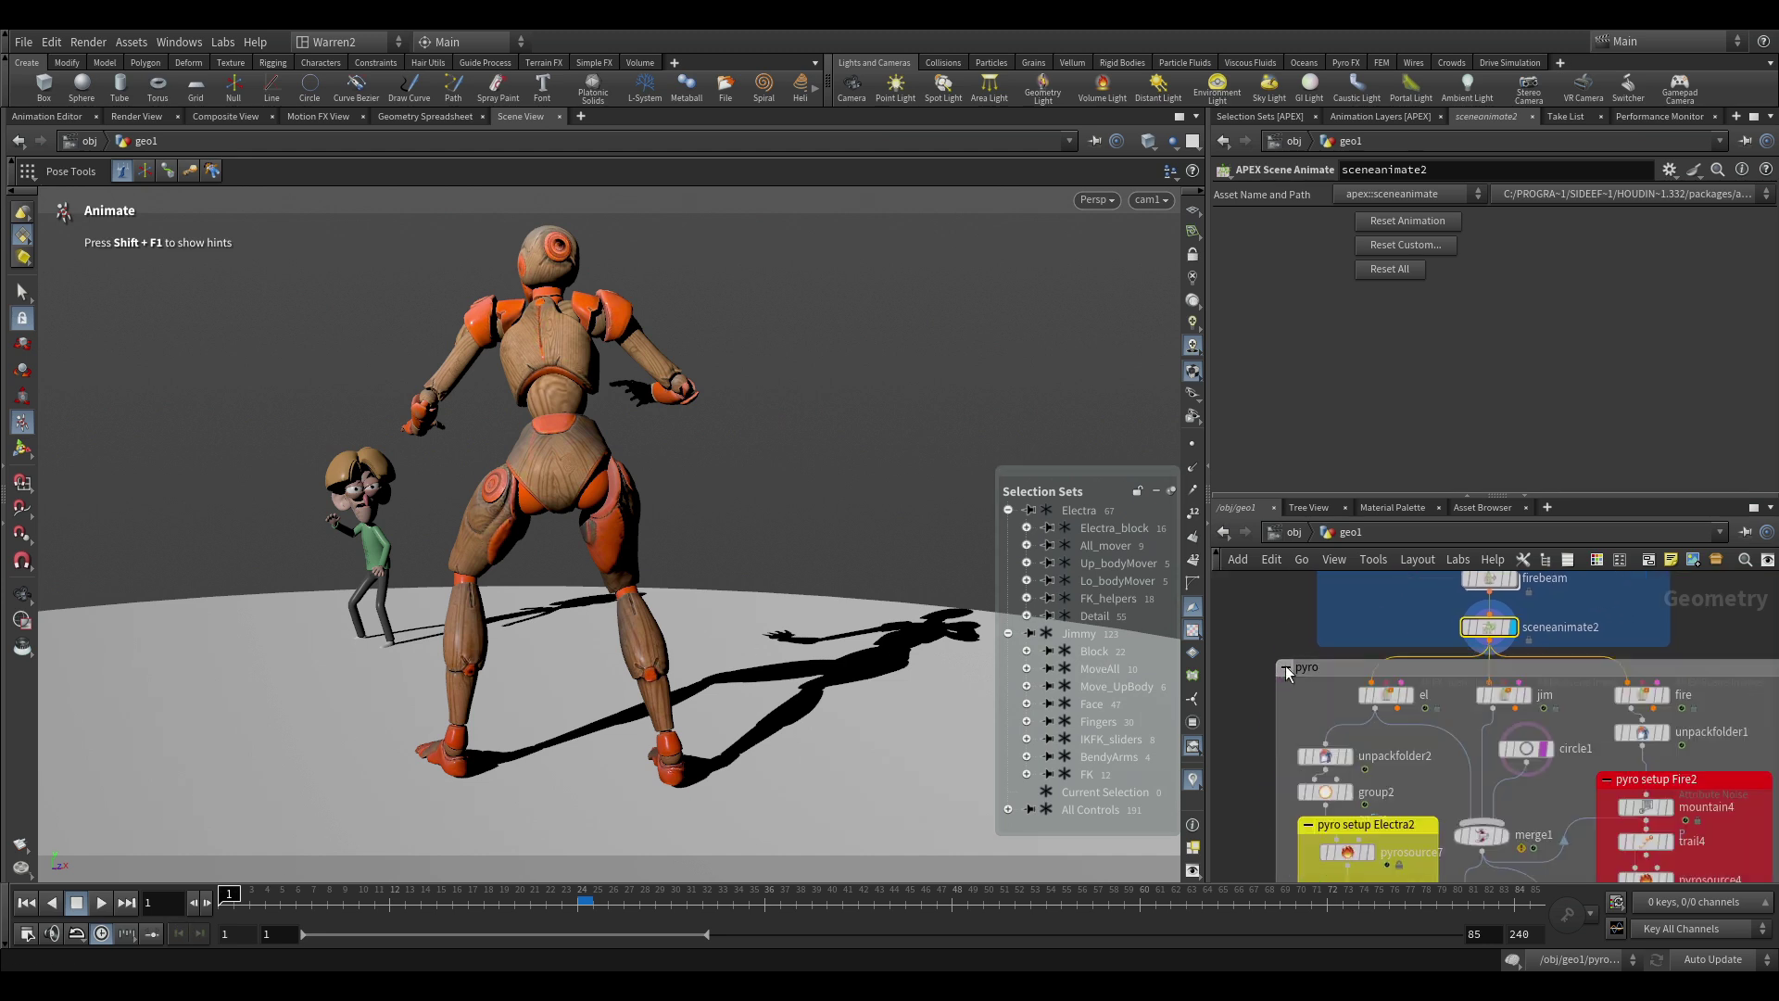
middle_drag(1253, 779, 1223, 691)
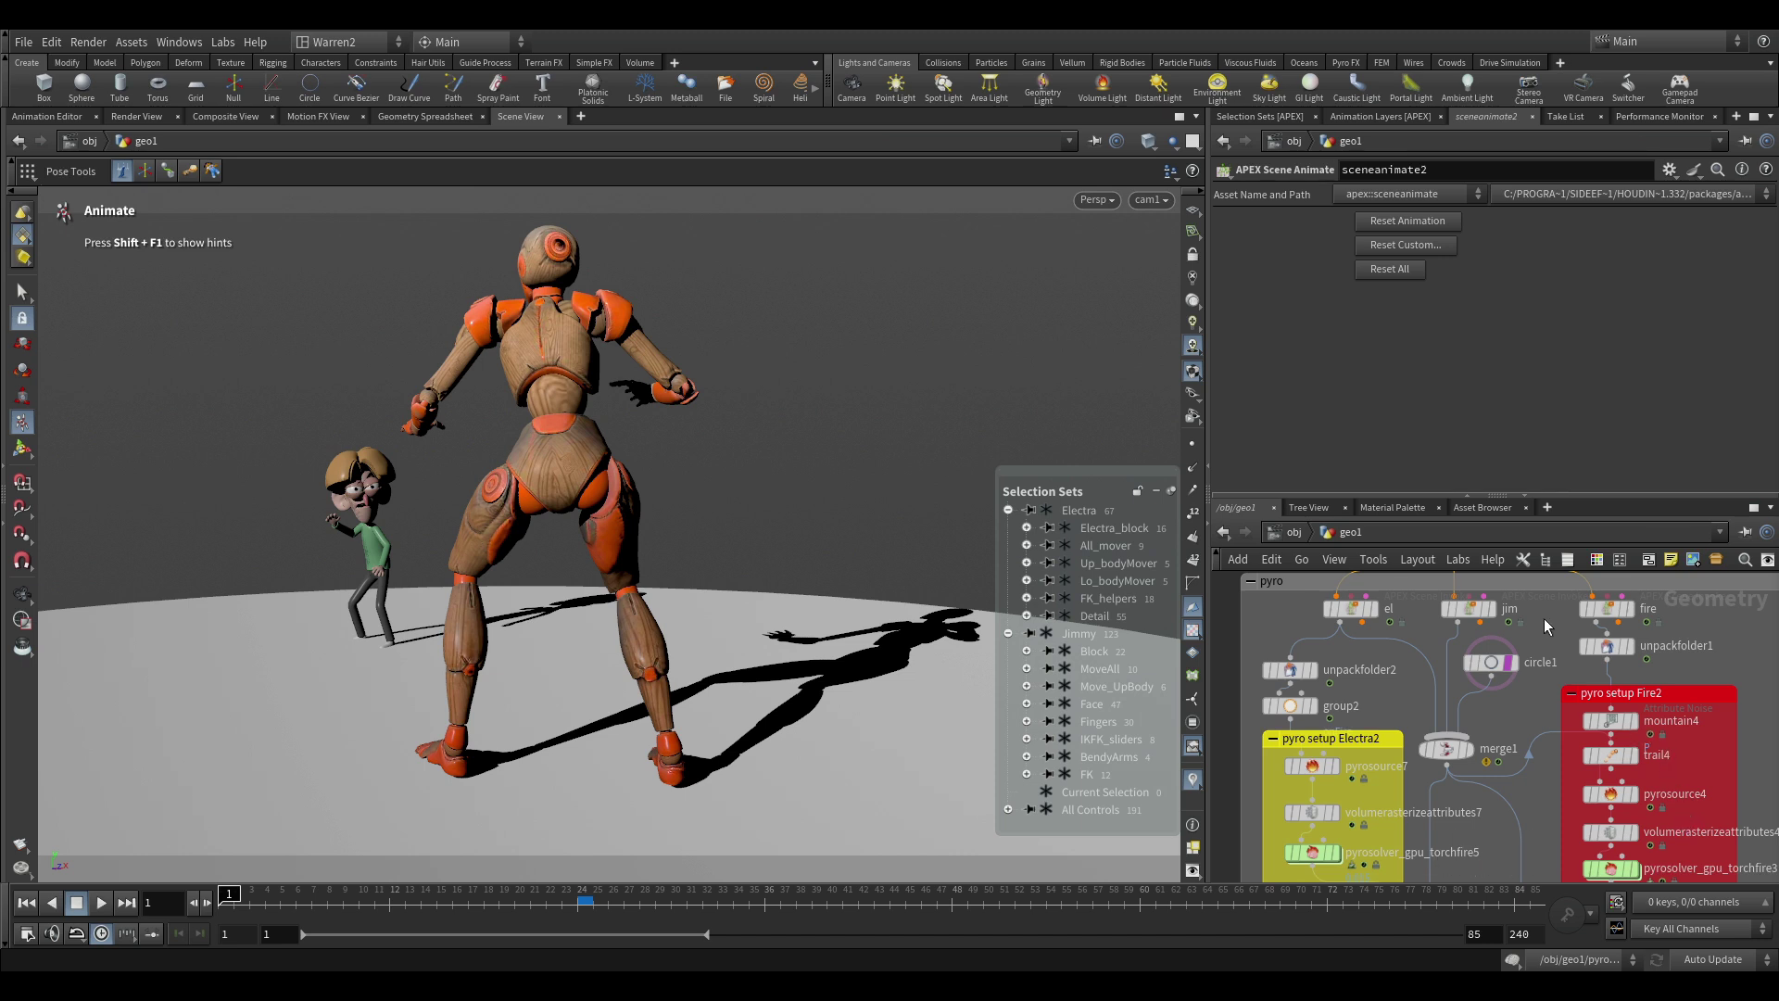
scroll(1544, 619, up, 2)
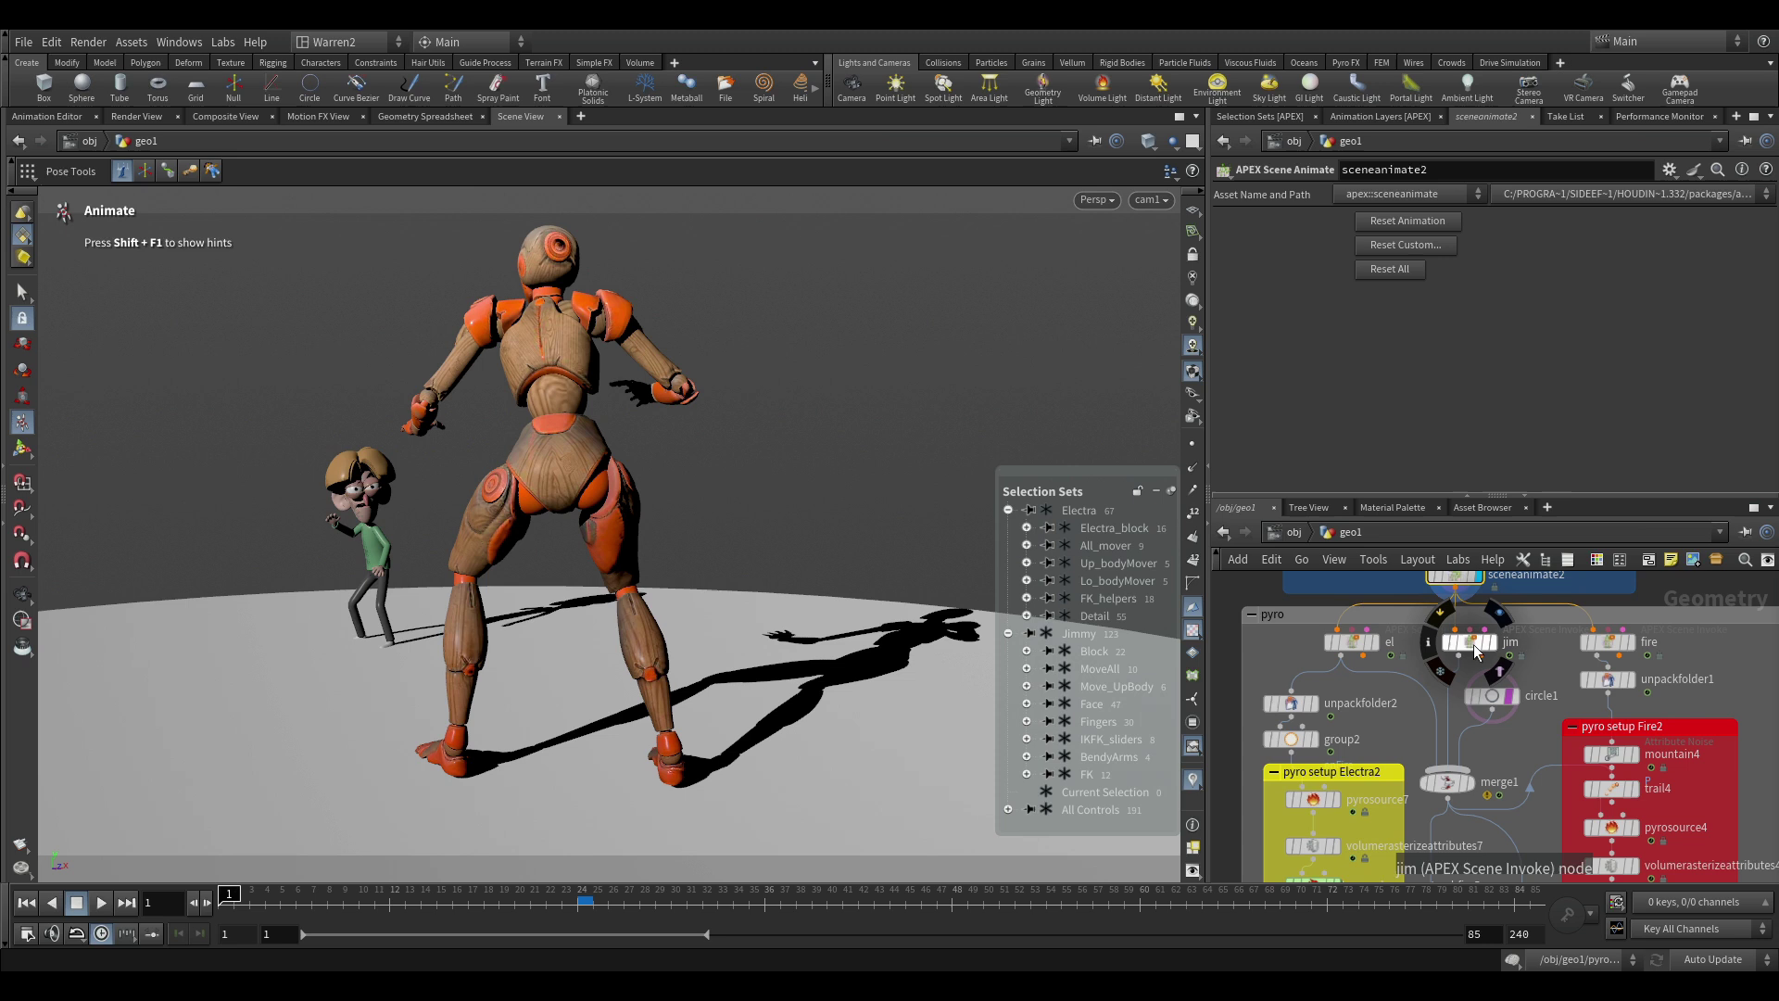
mouse_move(1637, 651)
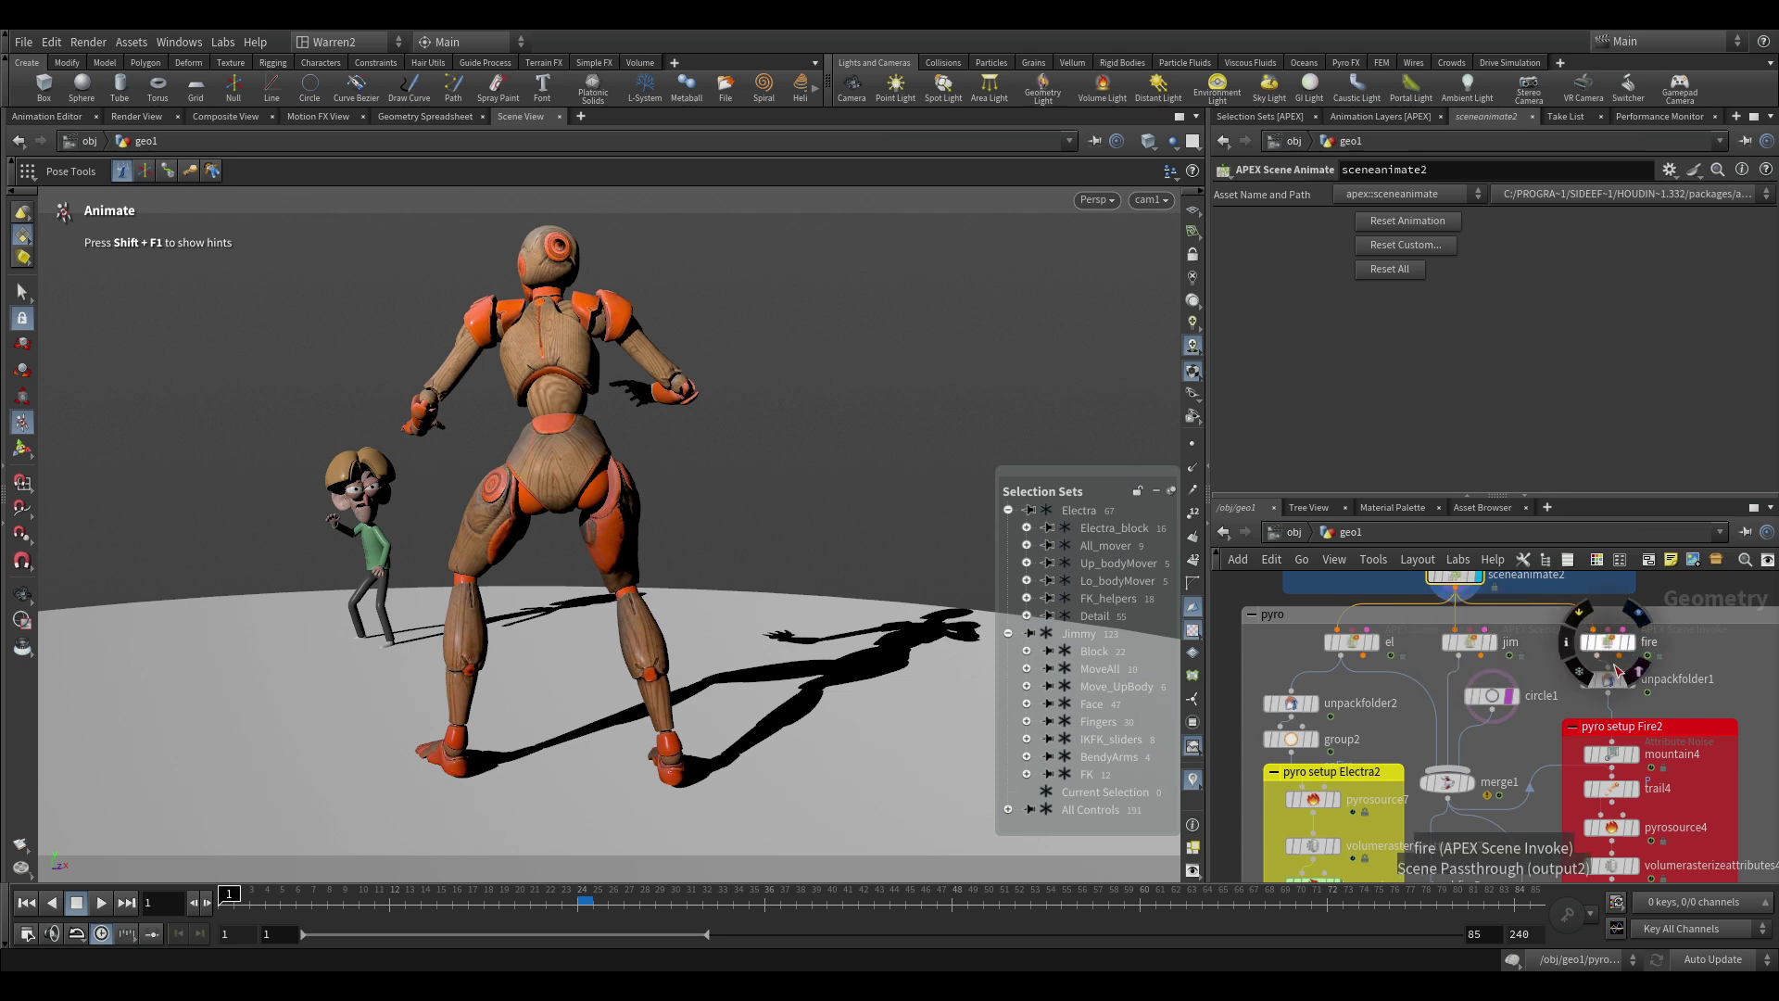
scroll(1732, 669, down, 5)
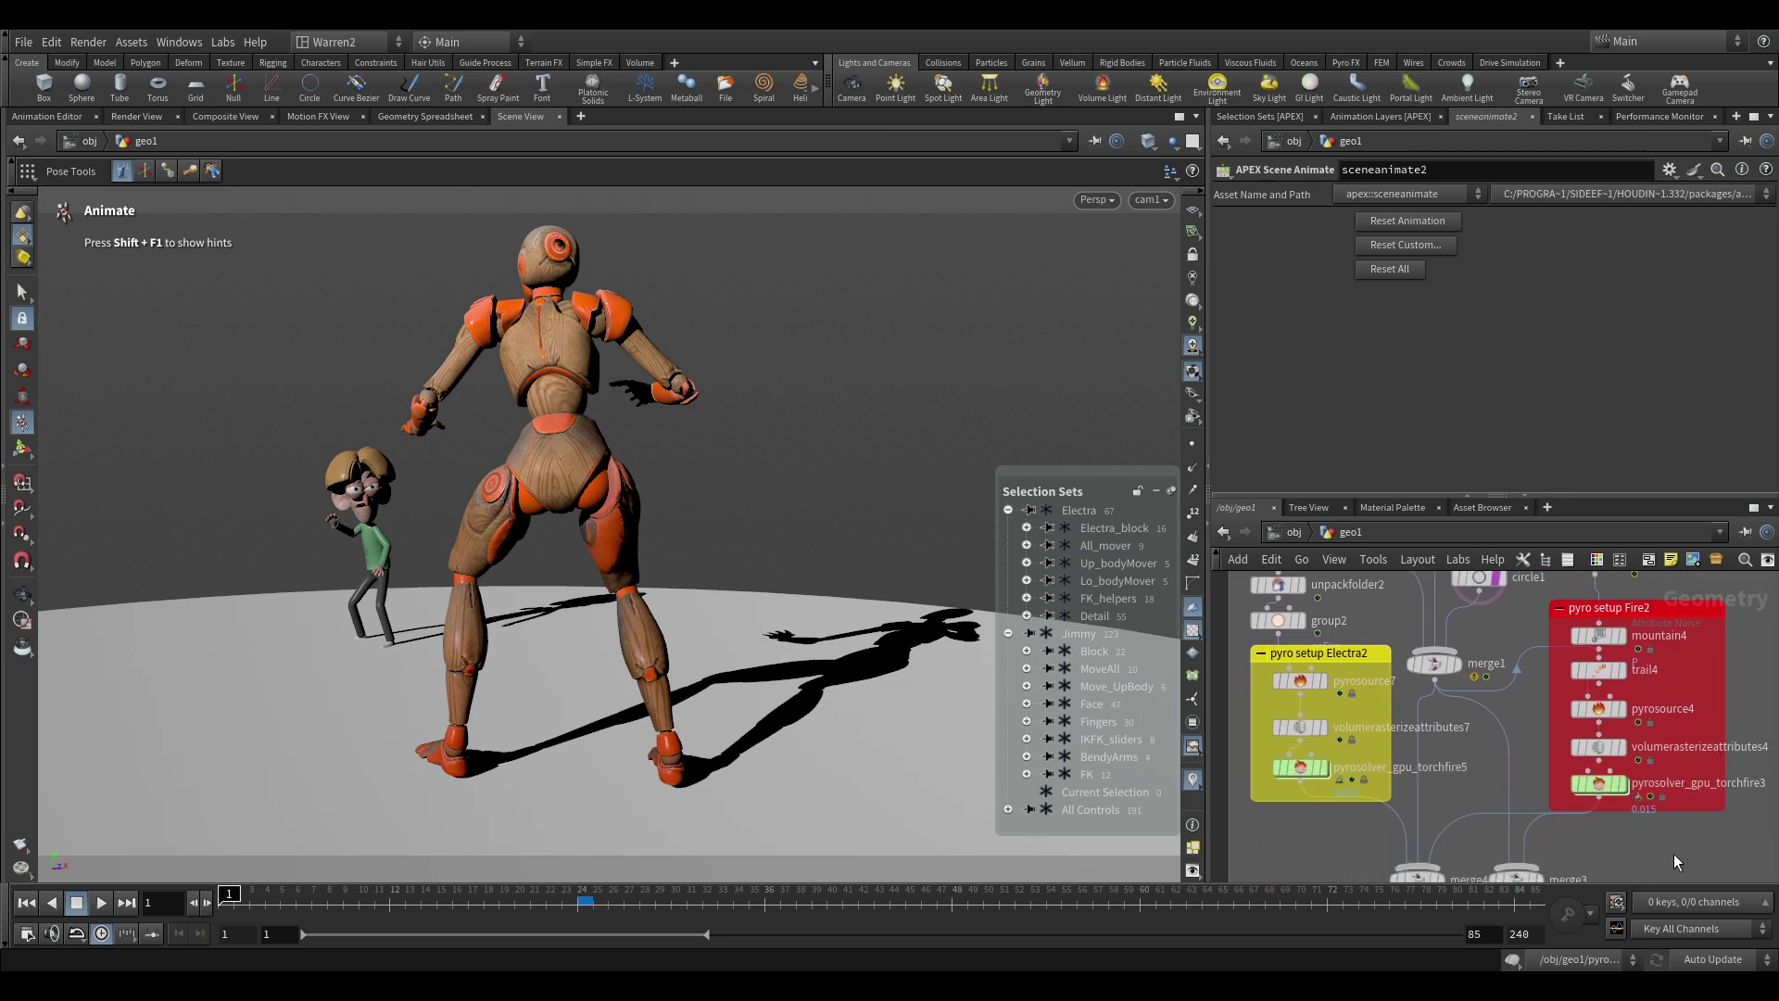
scroll(1673, 853, down, 4)
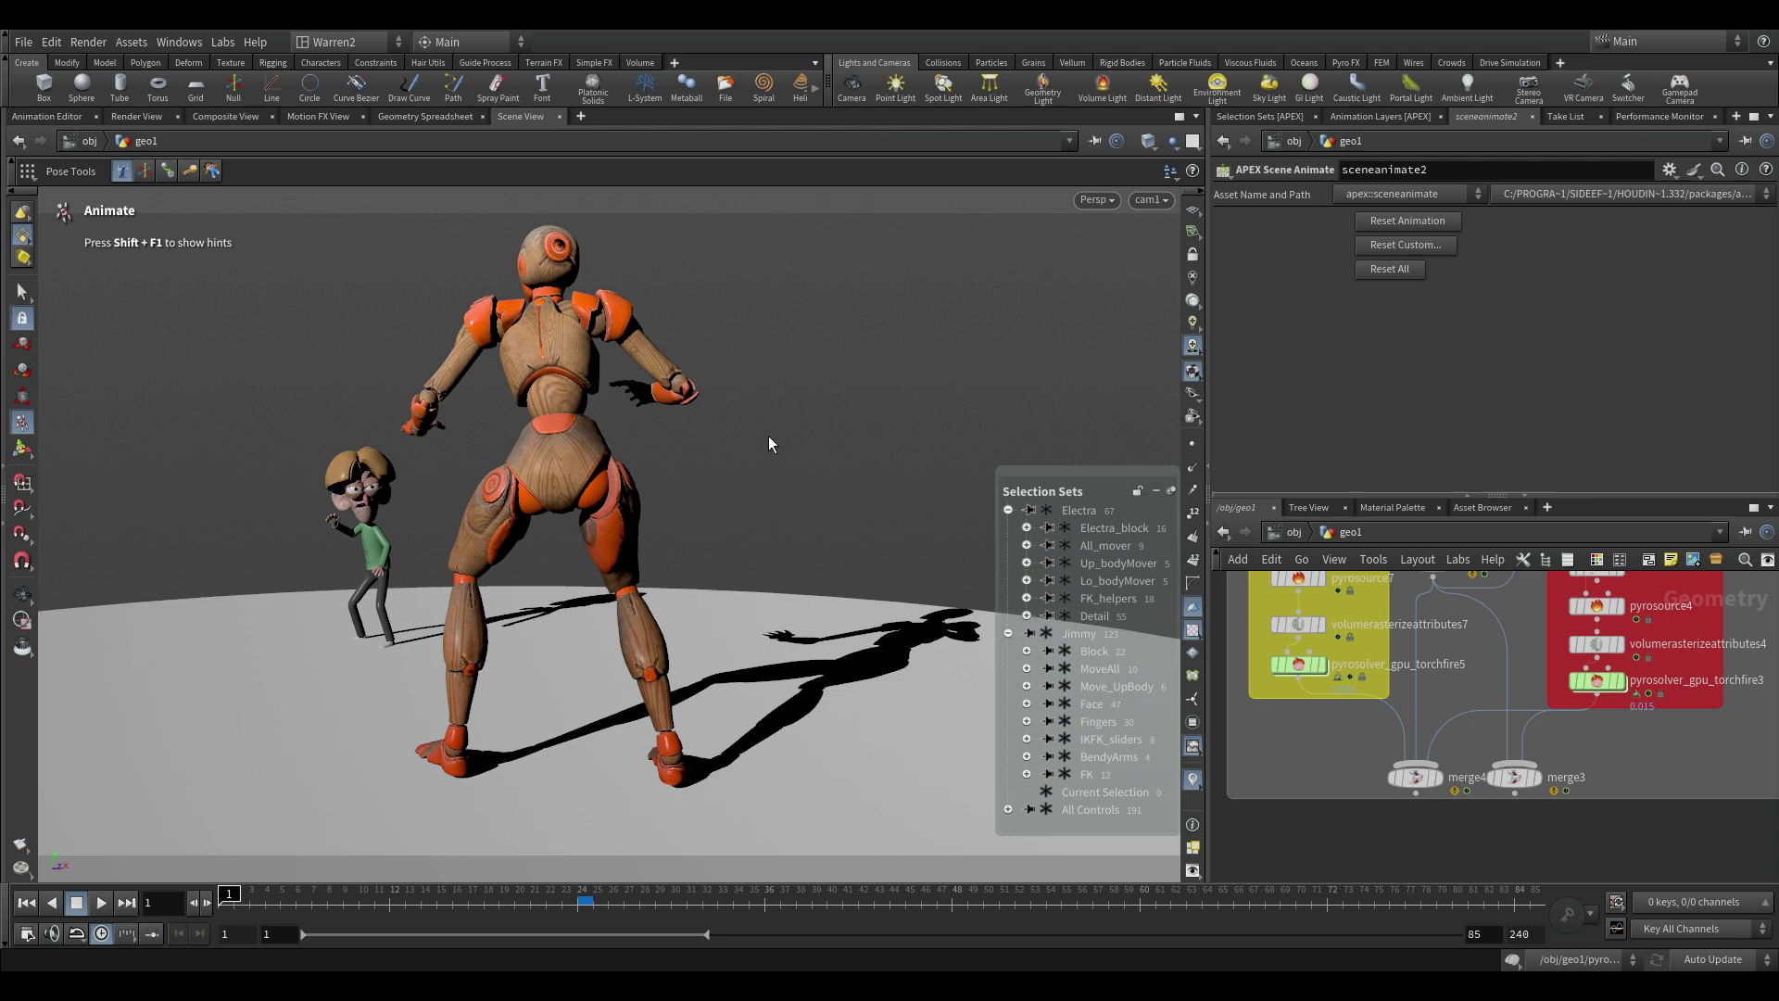
key(Escape)
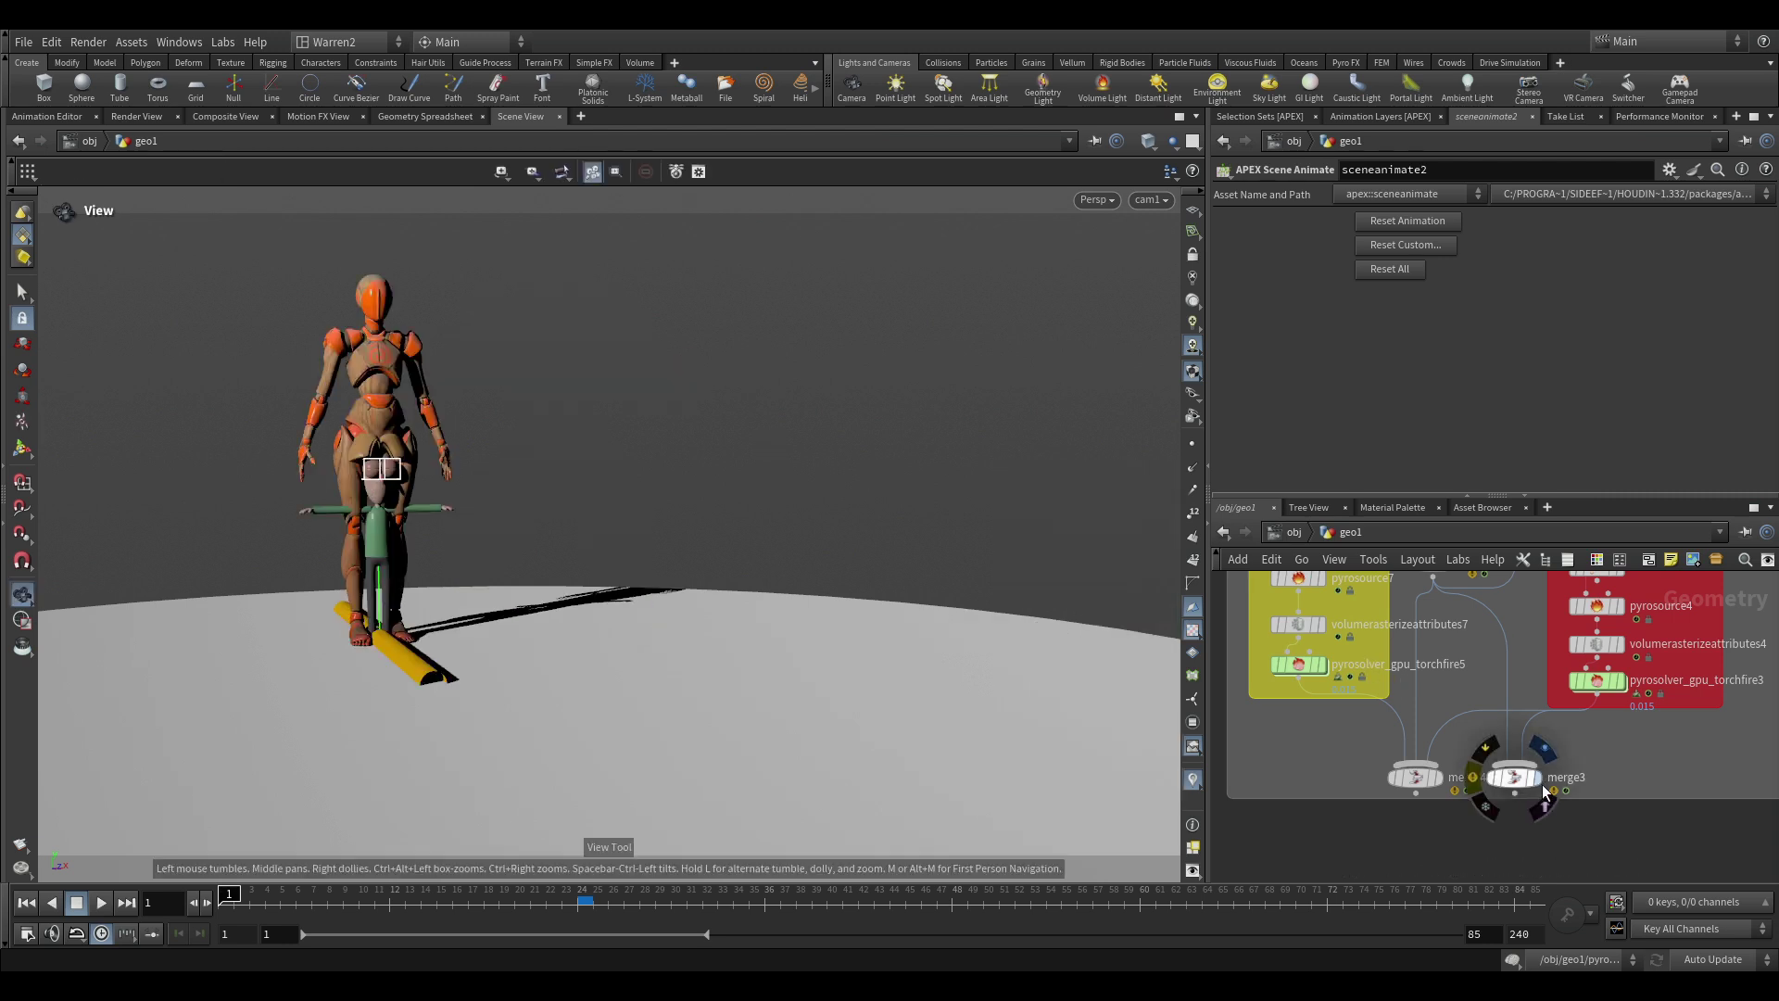
Display merge3 and scrub frames 23 to 39 to watch the beam ignite Electra.
click(1544, 788)
click(1520, 780)
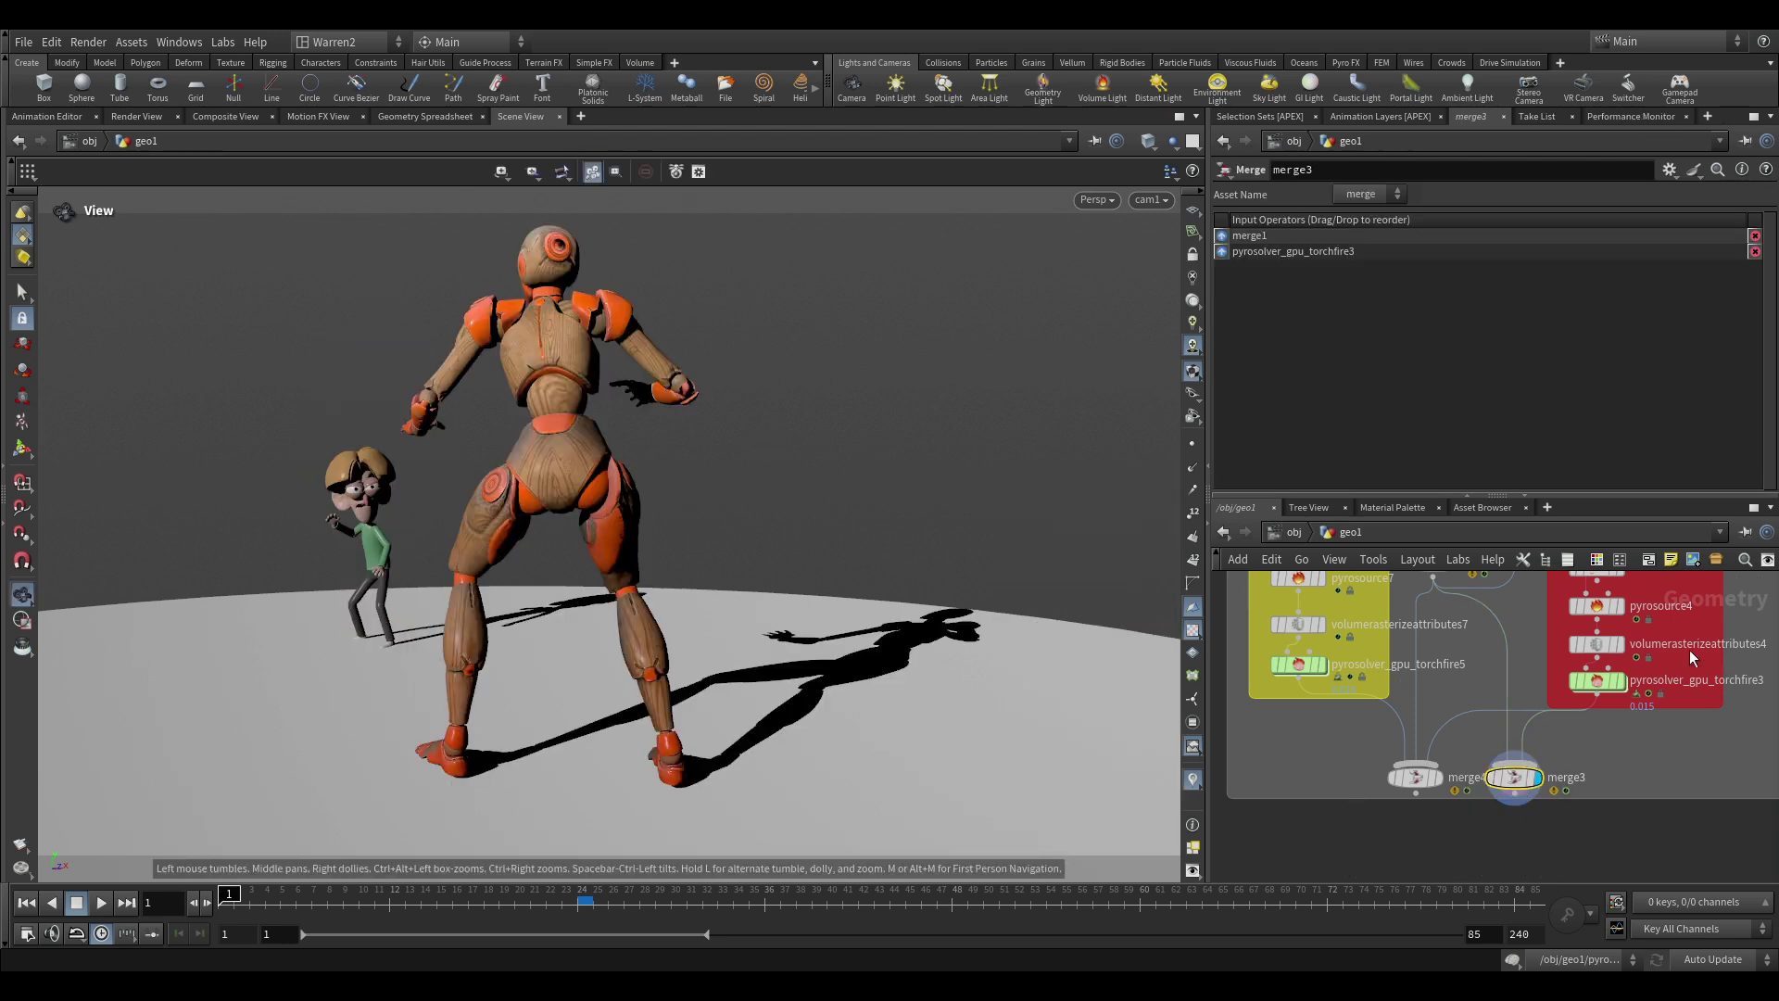
middle_drag(1676, 771, 1661, 804)
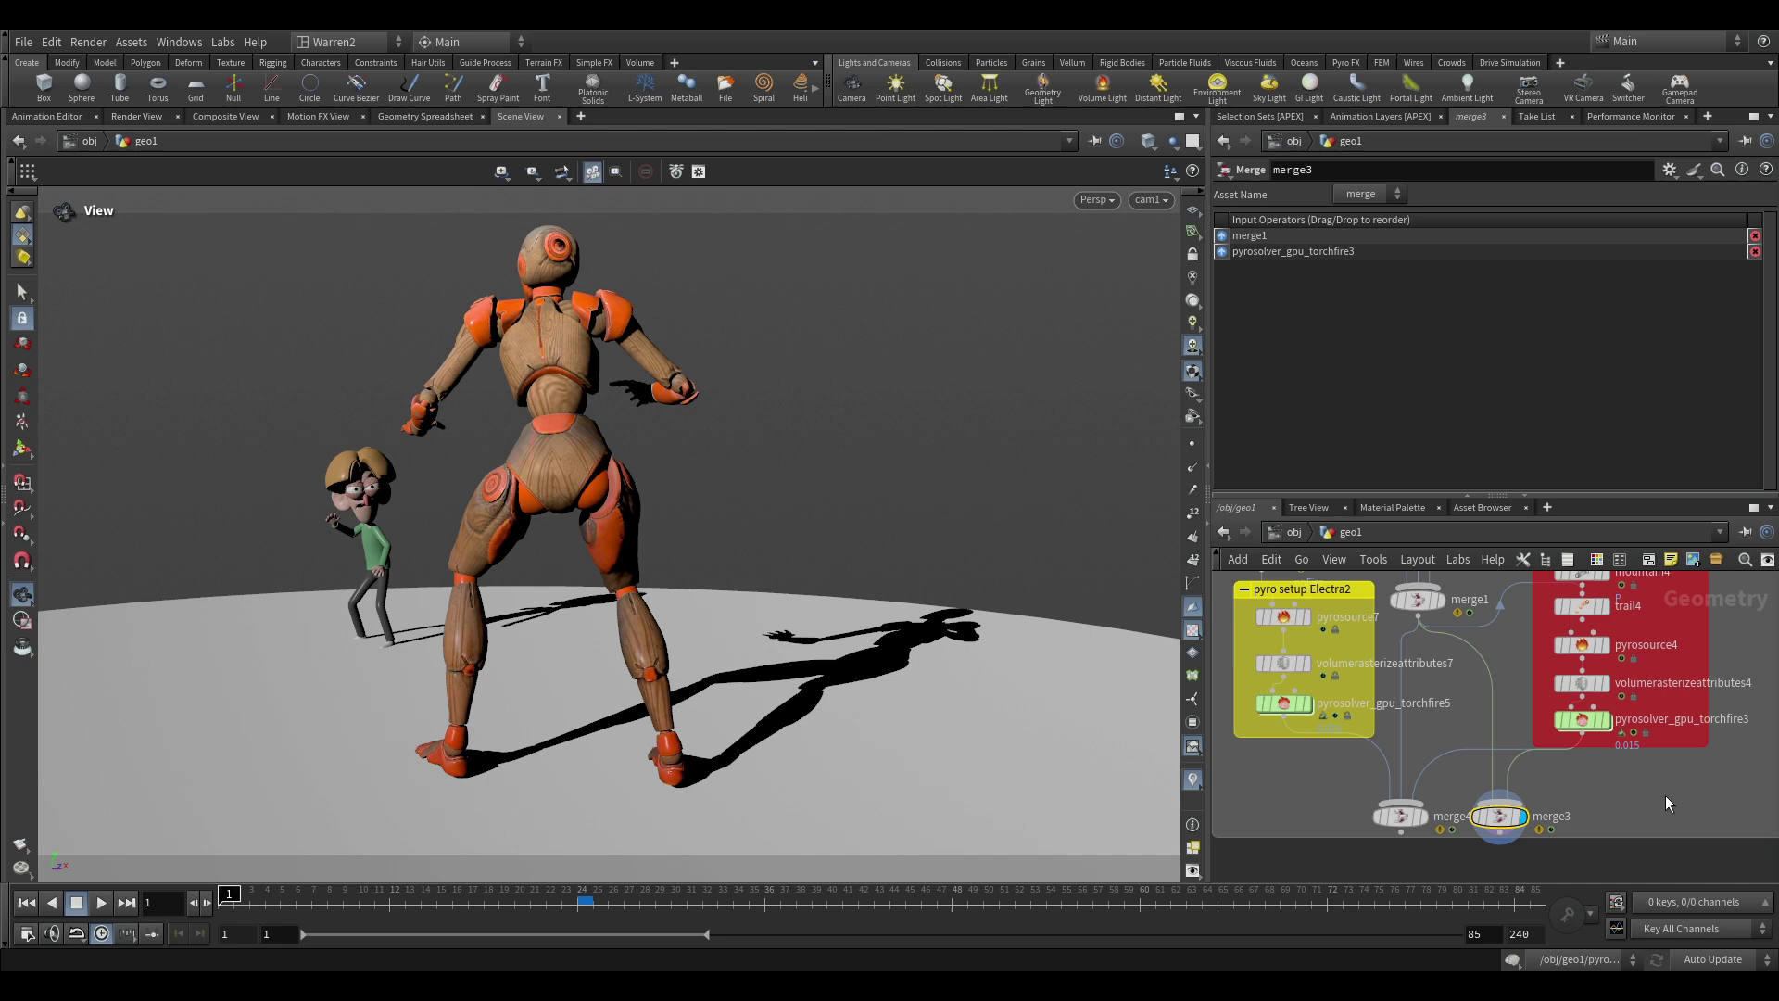
drag(352, 920, 601, 911)
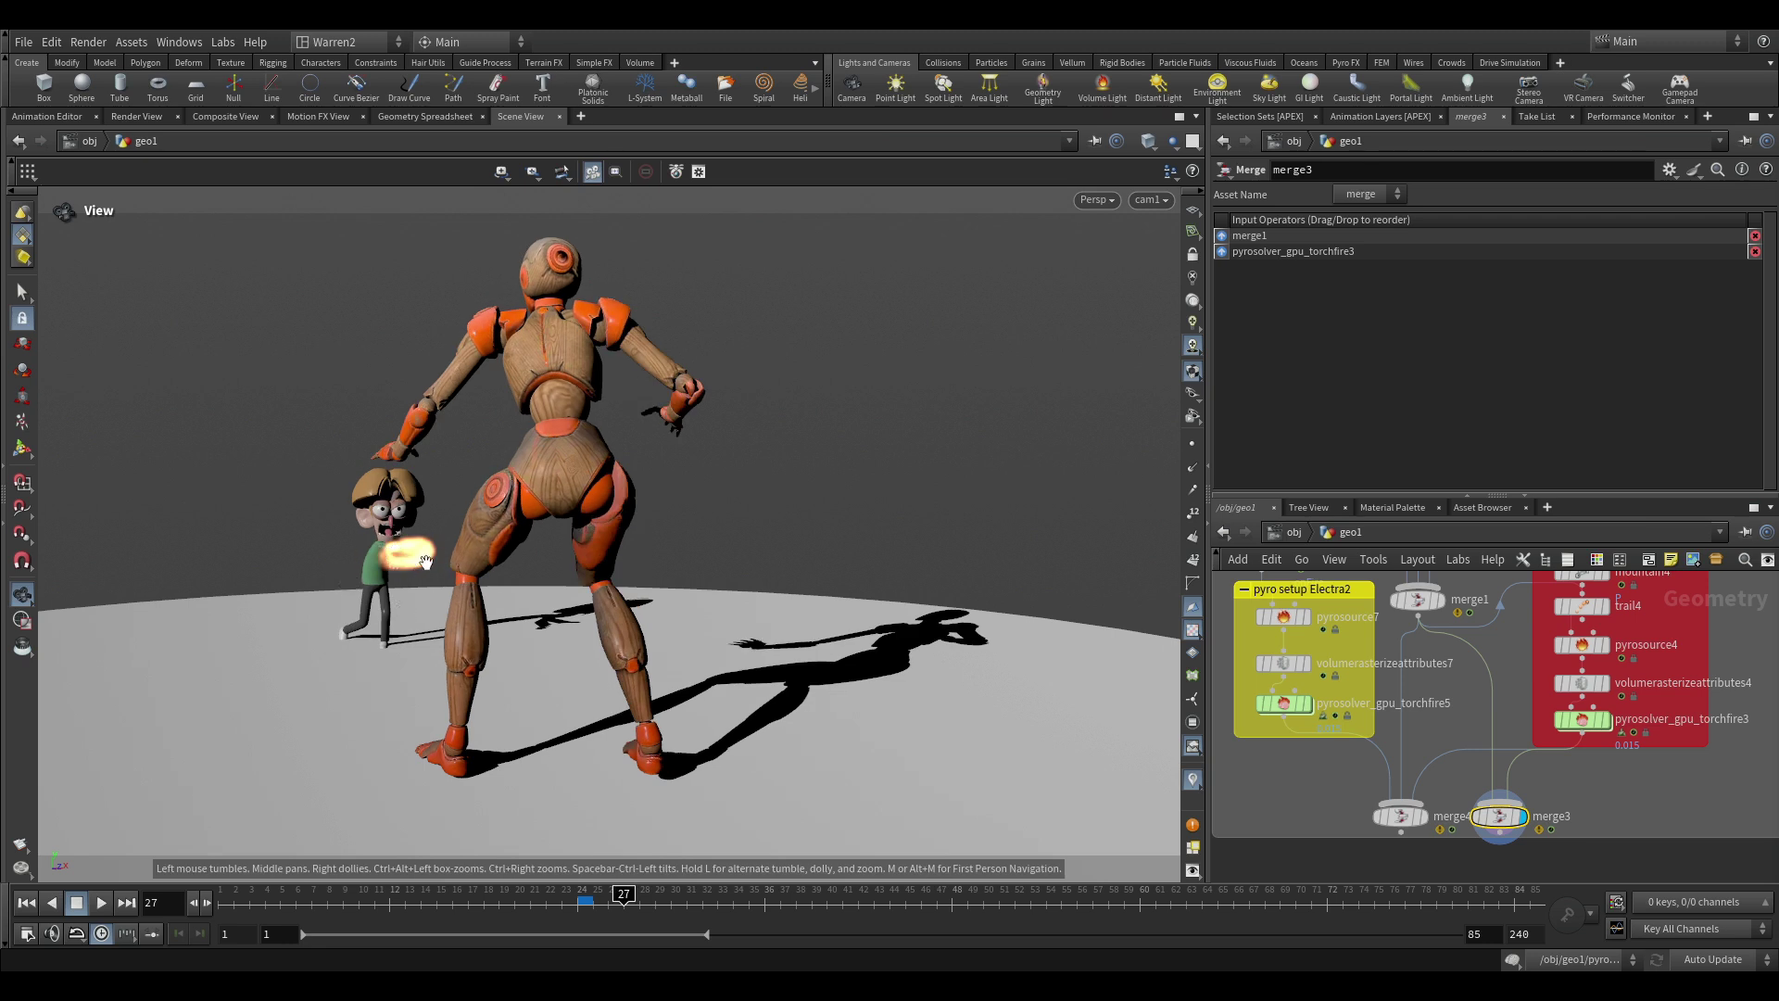
mouse_move(627, 894)
mouse_down()
mouse_move(1347, 905)
mouse_move(567, 901)
mouse_move(1038, 910)
mouse_up()
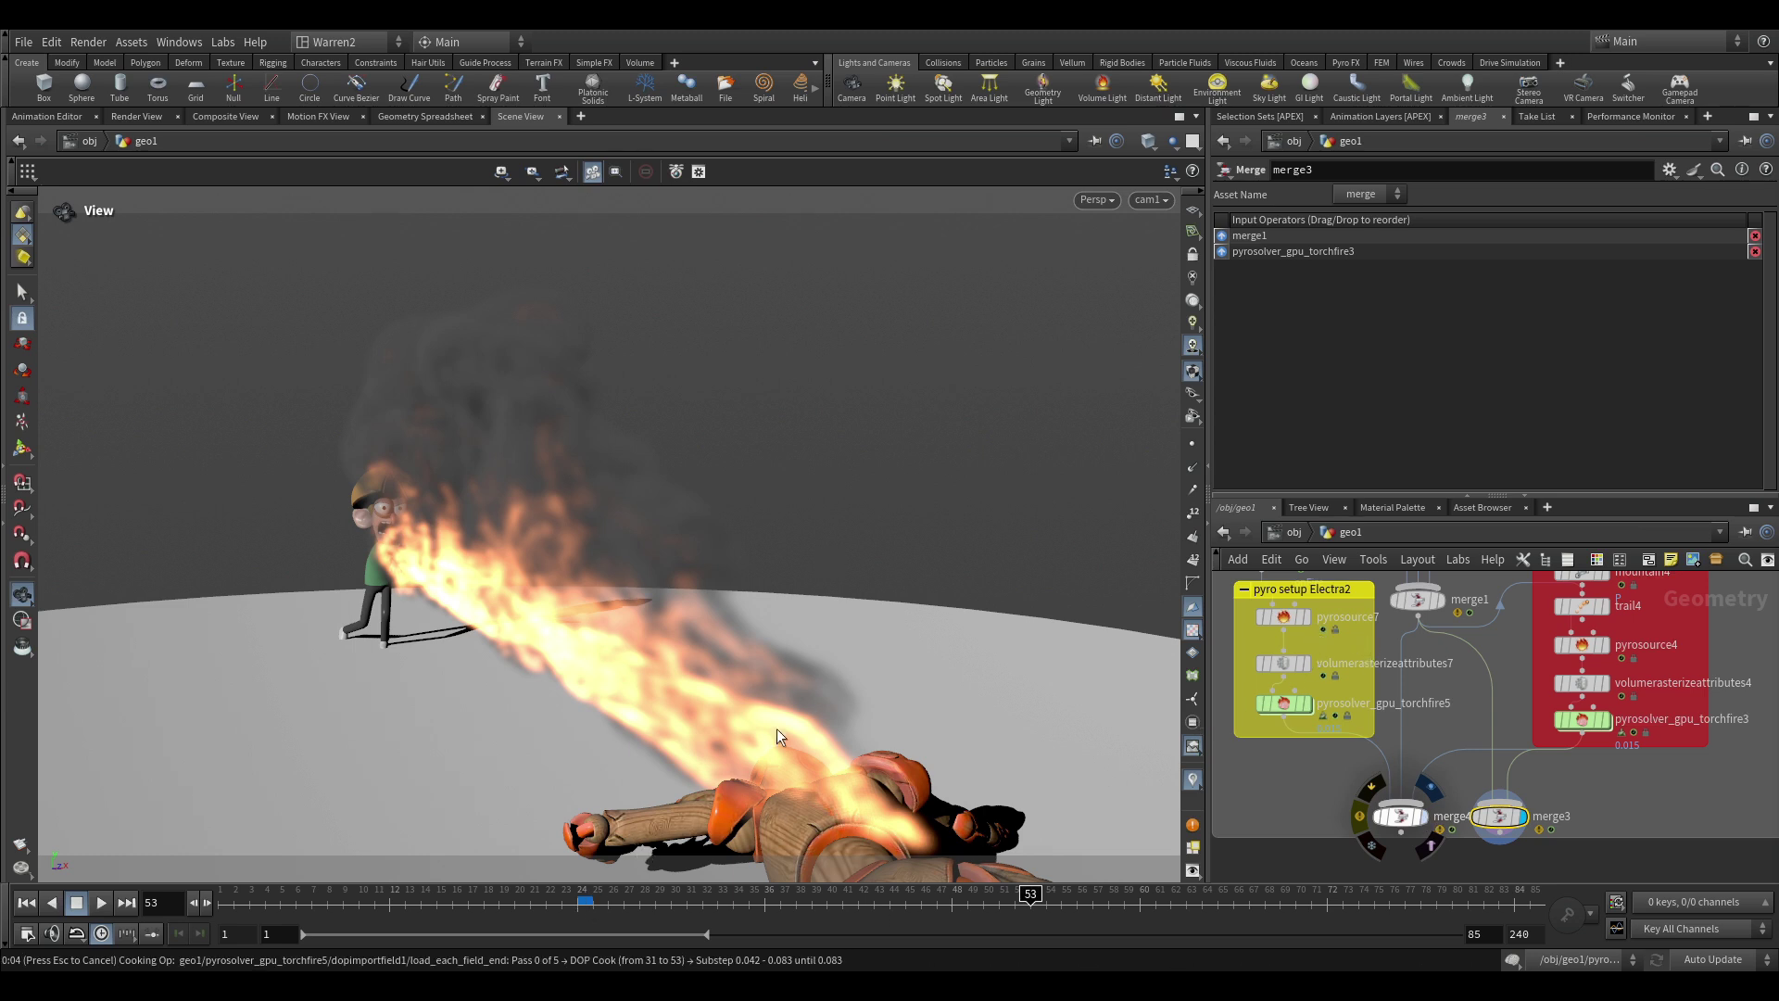
Scrub the timeline, then move the new 170-frame MPlay flipbook window into place.
mouse_move(575, 901)
mouse_down()
mouse_move(232, 900)
mouse_move(537, 904)
mouse_move(680, 930)
mouse_move(1034, 899)
mouse_move(1200, 914)
mouse_move(1486, 896)
mouse_up()
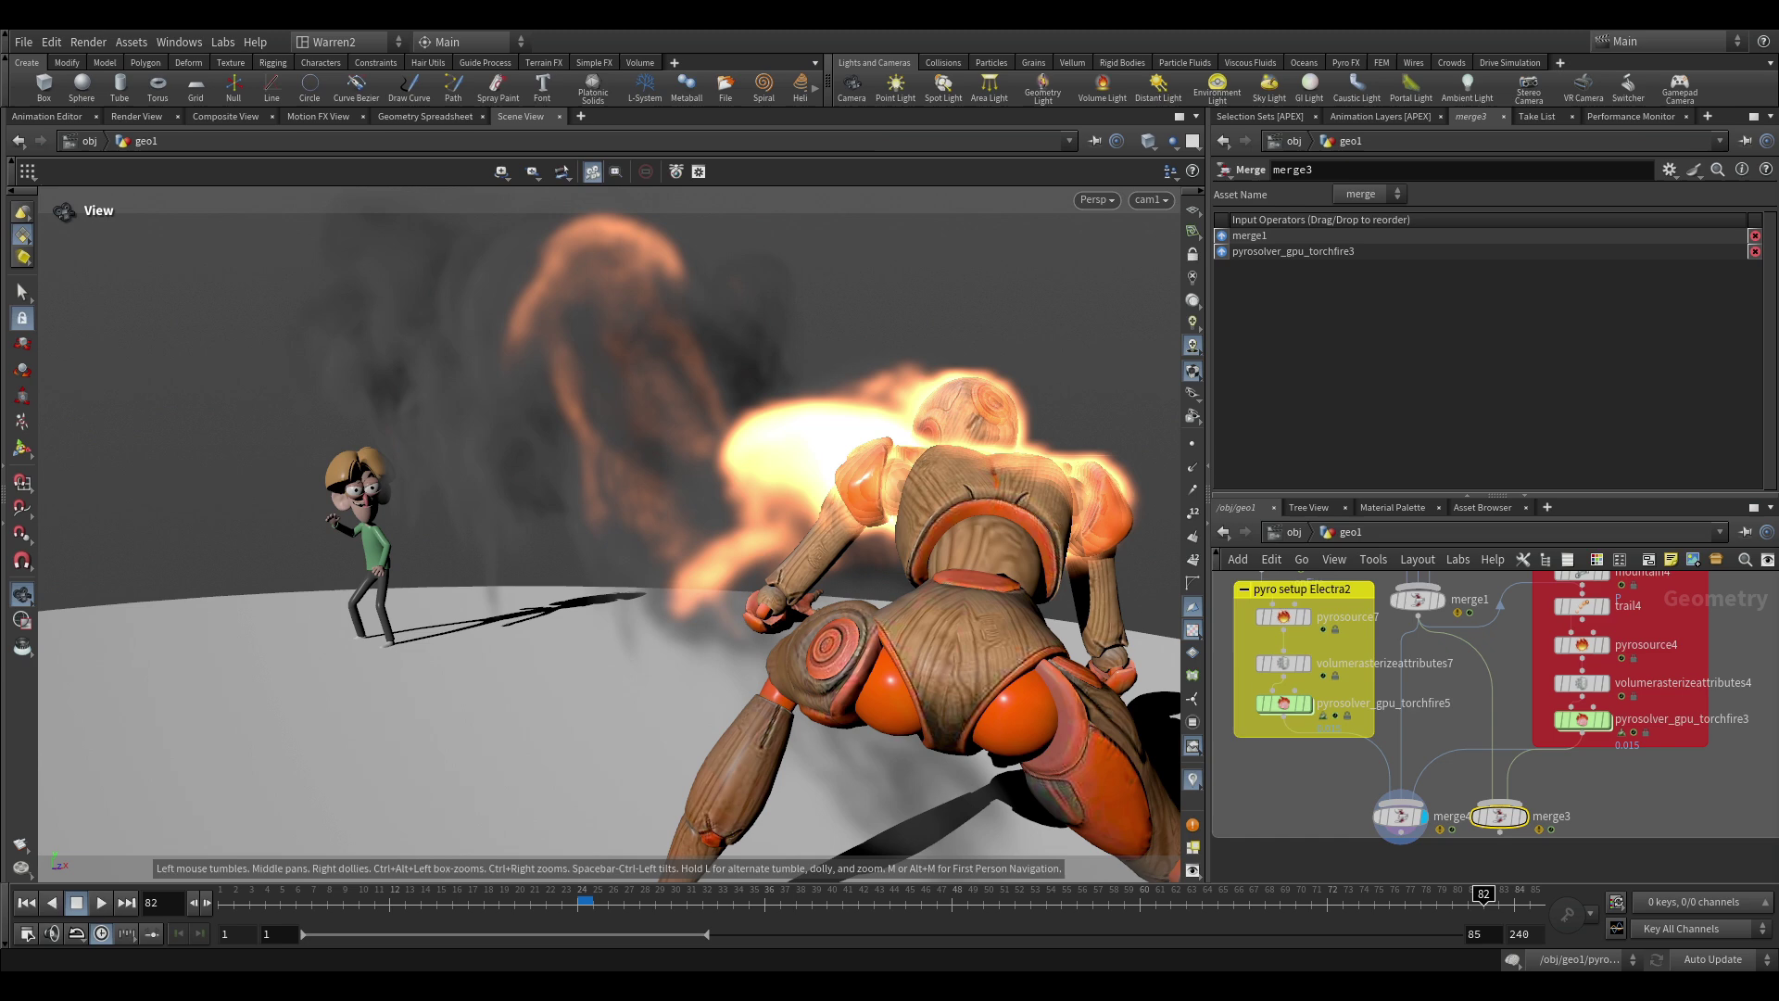
drag(1230, 215, 1107, 192)
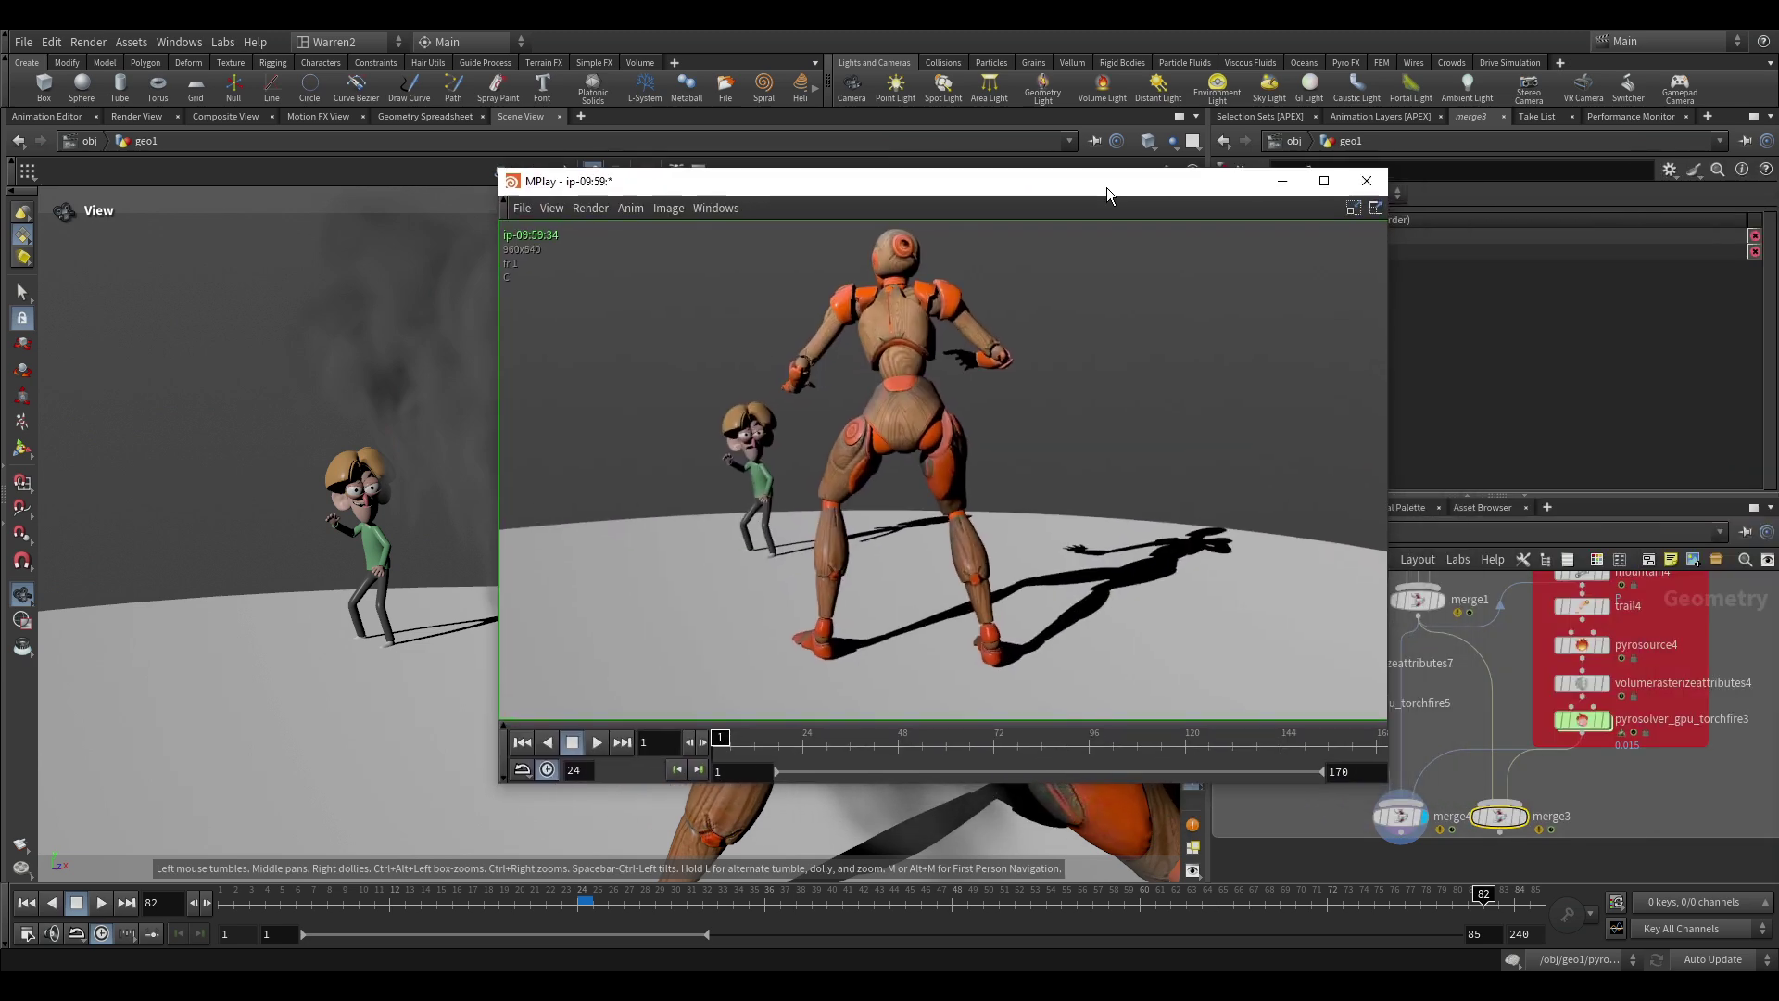
Play the MPlay flipbook to watch Jimmy's beam knock Electra backwards into the air.
click(597, 747)
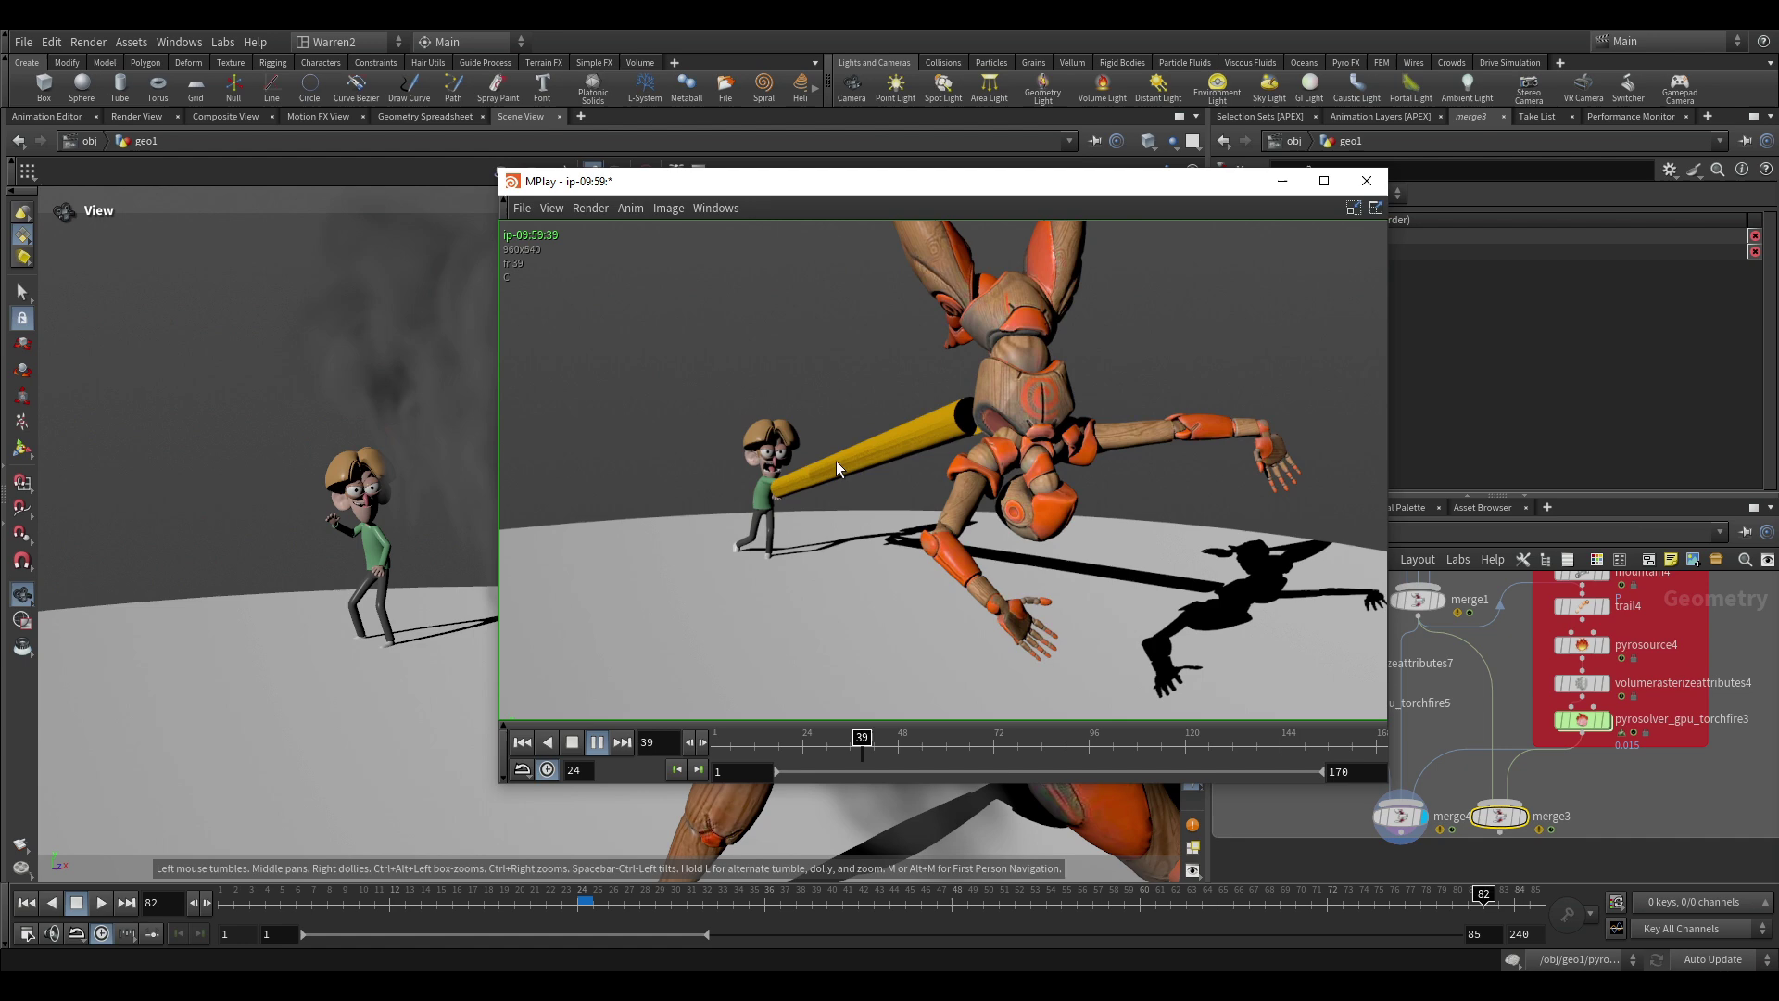